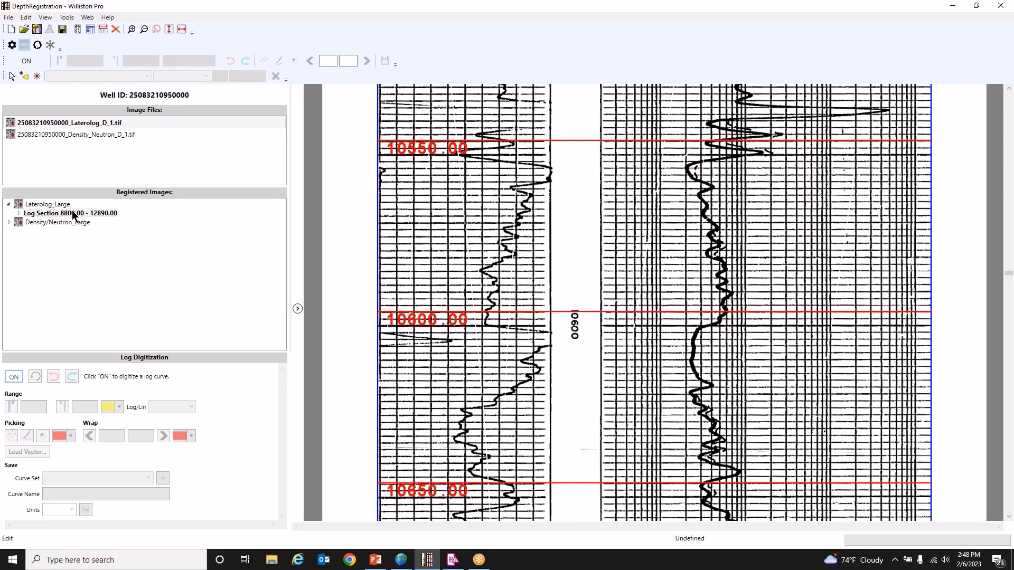
# - Turn on log digitization and mark the gamma ray track's left edge with a scale value of 0
pyautogui.click(14, 377)
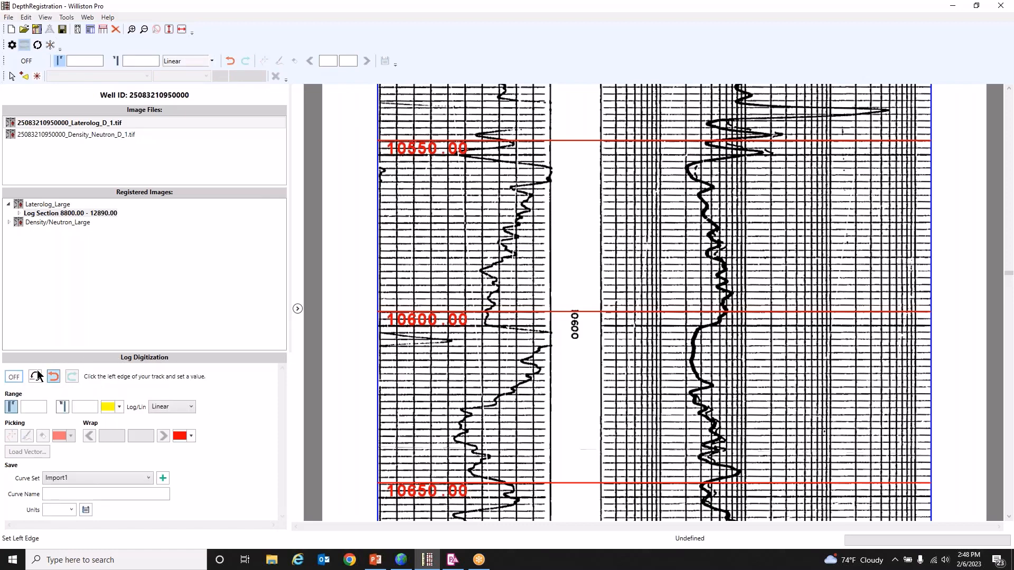
pyautogui.click(16, 378)
pyautogui.click(380, 252)
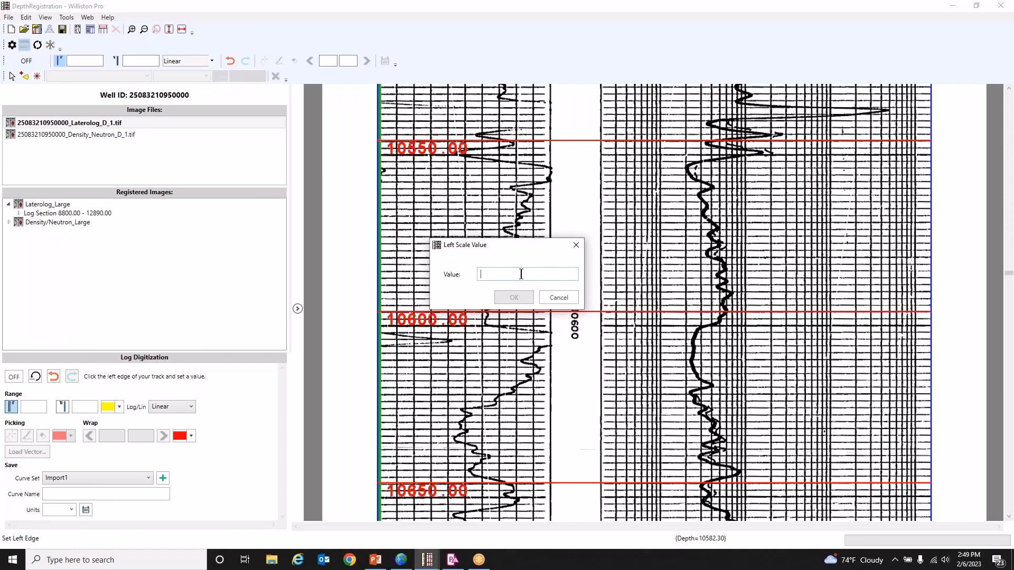
pyautogui.write('0')
pyautogui.click(513, 298)
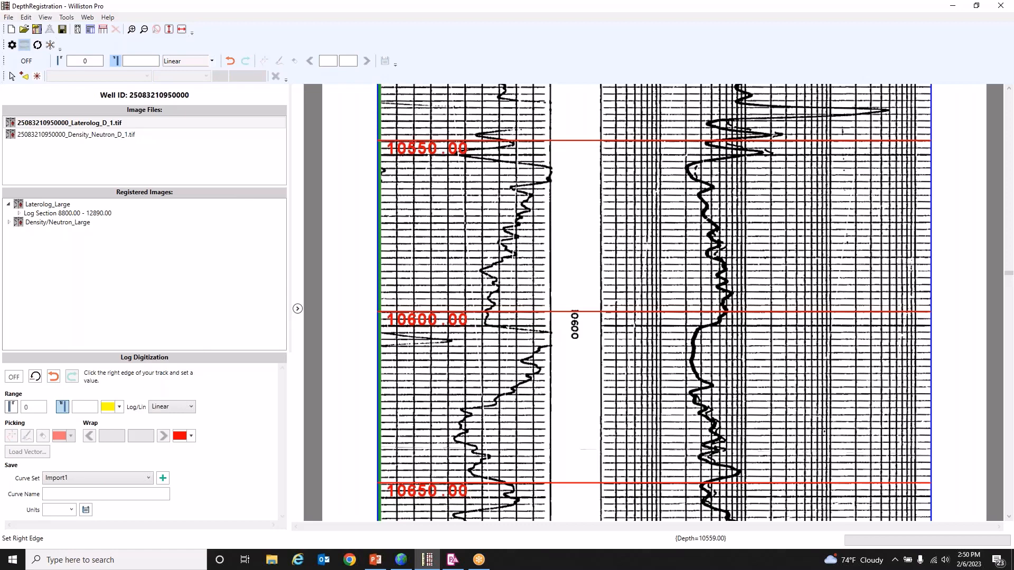
# - Mark the right edge of the gamma ray track and give it a scale value of 150
pyautogui.click(544, 209)
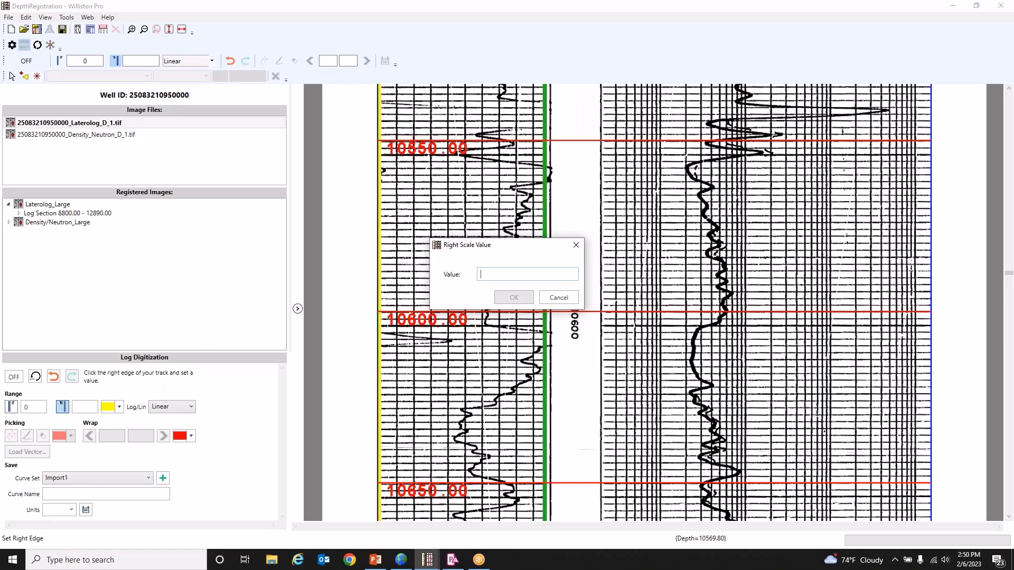
pyautogui.write('150')
pyautogui.click(517, 296)
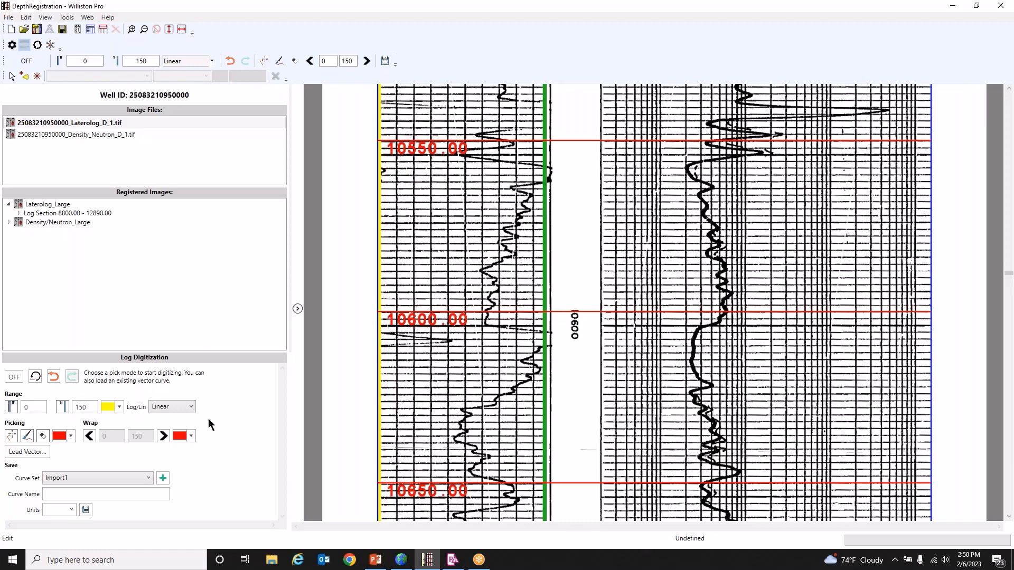
pyautogui.click(63, 407)
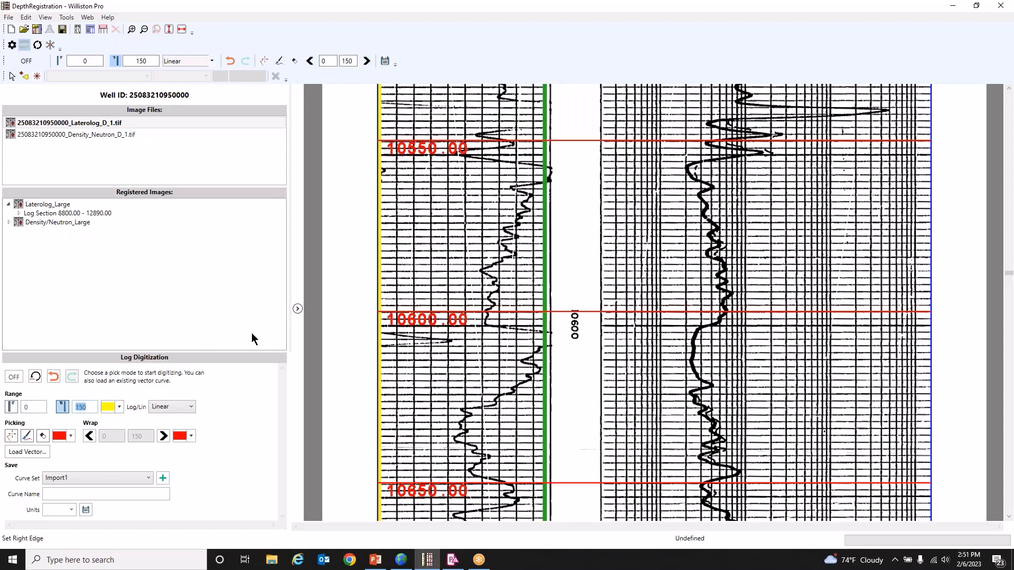
pyautogui.click(91, 408)
pyautogui.click(65, 411)
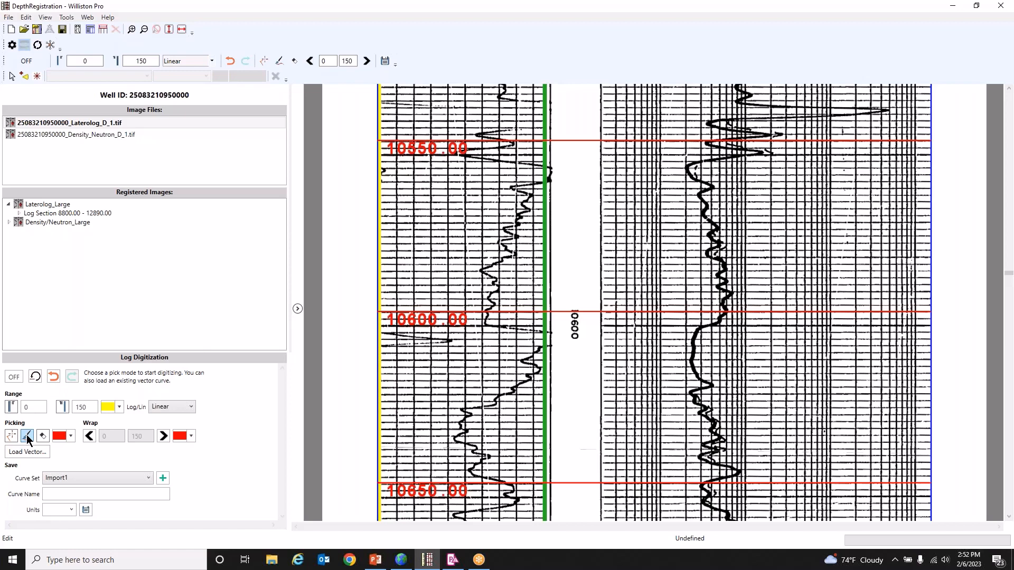
# - Trace the gamma ray curve freehand with Drag Pick from about 10550 down to 10650 on the 0–150 scale
pyautogui.click(27, 436)
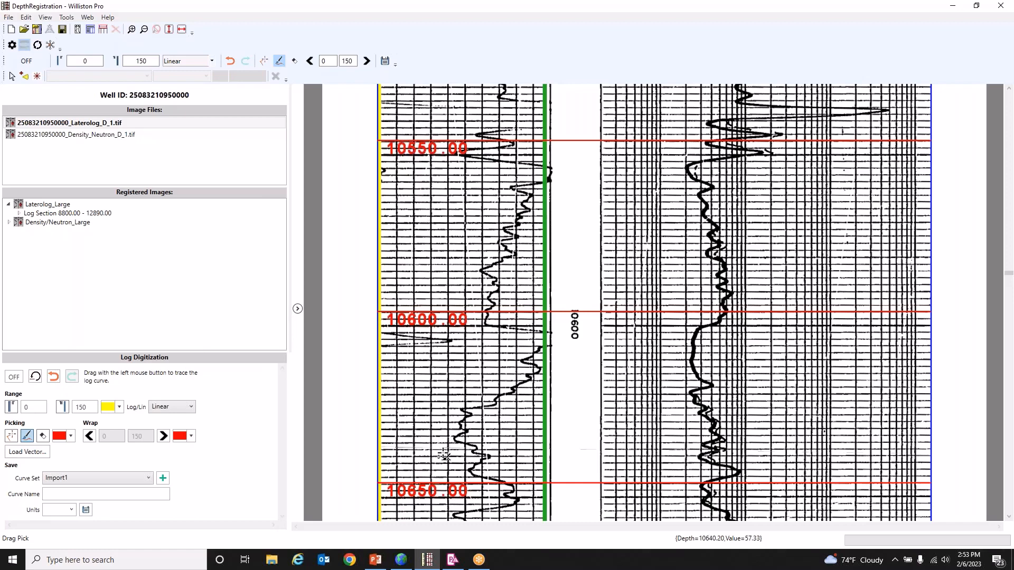
pyautogui.click(511, 140)
pyautogui.moveTo(505, 150)
pyautogui.mouseDown()
pyautogui.moveTo(448, 158)
pyautogui.moveTo(545, 169)
pyautogui.mouseUp()
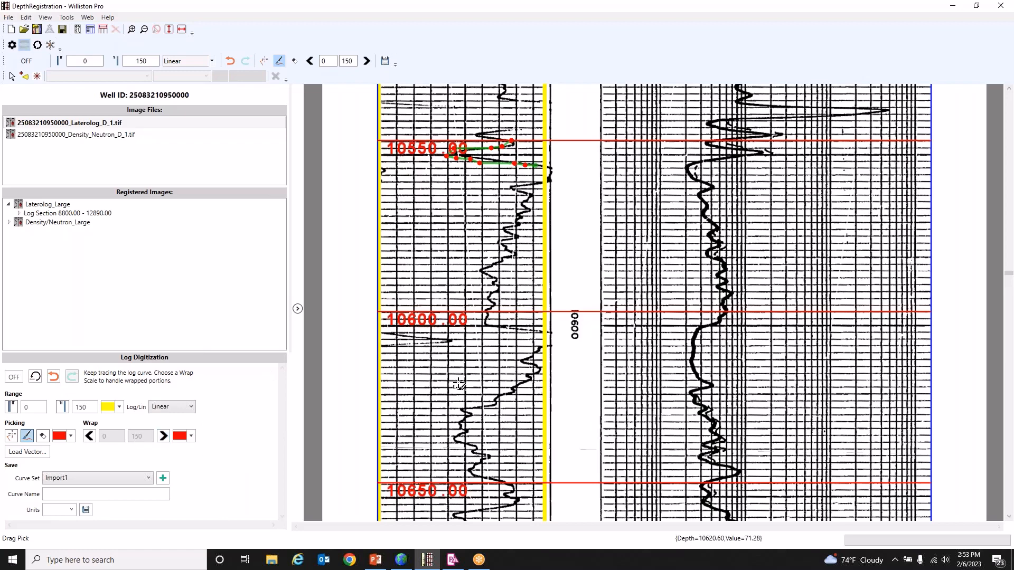
pyautogui.moveTo(544, 185)
pyautogui.mouseDown()
pyautogui.moveTo(511, 189)
pyautogui.moveTo(532, 212)
pyautogui.moveTo(506, 228)
pyautogui.moveTo(510, 244)
pyautogui.moveTo(501, 241)
pyautogui.moveTo(519, 257)
pyautogui.moveTo(489, 272)
pyautogui.moveTo(498, 297)
pyautogui.moveTo(483, 330)
pyautogui.moveTo(543, 333)
pyautogui.moveTo(521, 366)
pyautogui.moveTo(537, 381)
pyautogui.mouseUp()
pyautogui.moveTo(528, 381)
pyautogui.mouseDown()
pyautogui.moveTo(461, 416)
pyautogui.moveTo(461, 445)
pyautogui.moveTo(489, 458)
pyautogui.moveTo(474, 470)
pyautogui.moveTo(507, 484)
pyautogui.mouseUp()
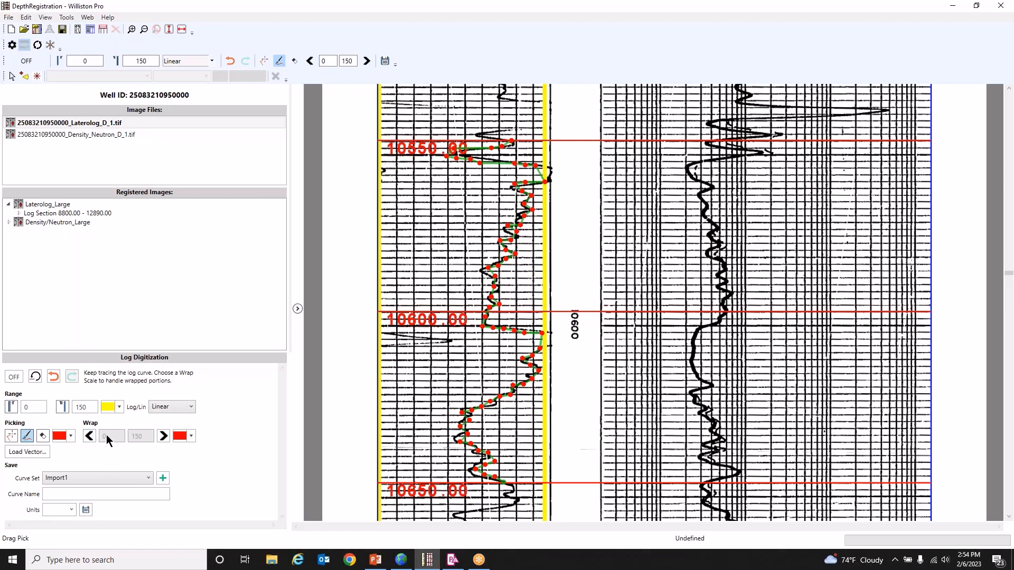
# - Shift the wrap scale to 150–300 and trace the wrapped curve portions near 10560 and just below 10600
pyautogui.click(163, 436)
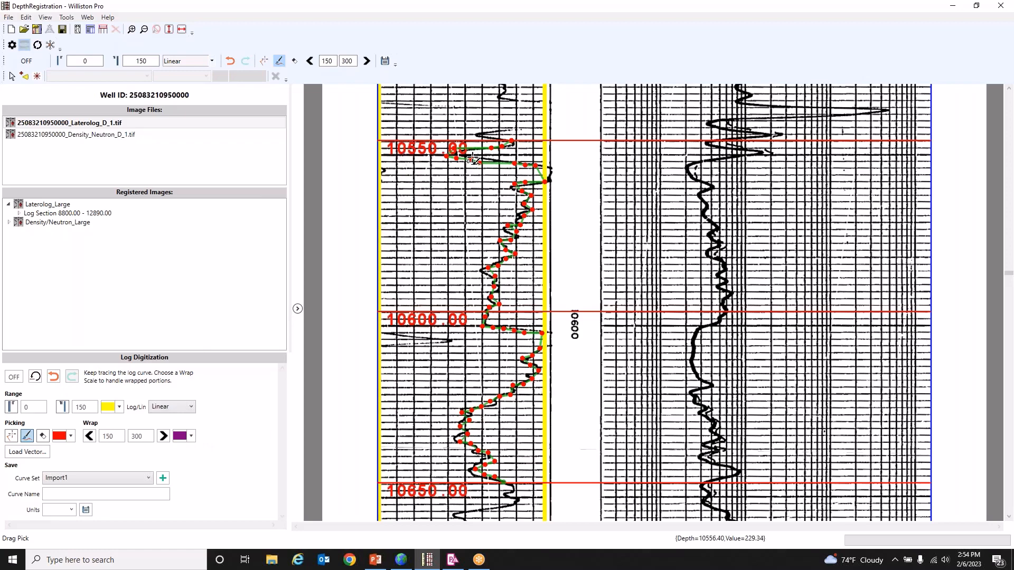
pyautogui.click(383, 170)
pyautogui.moveTo(383, 182); pyautogui.dragTo(382, 182)
pyautogui.moveTo(401, 339)
pyautogui.mouseDown()
pyautogui.moveTo(385, 335)
pyautogui.moveTo(455, 341)
pyautogui.moveTo(384, 349)
pyautogui.mouseUp()
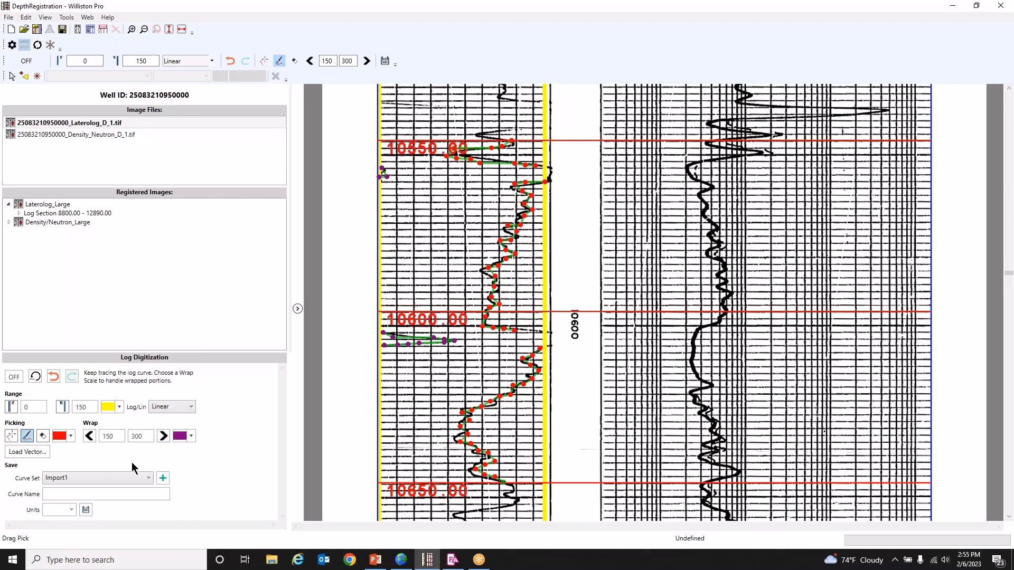
# - Return to the 0–150 wrap scale and add a polyline point on the curve's missed peak near 10588
pyautogui.click(15, 441)
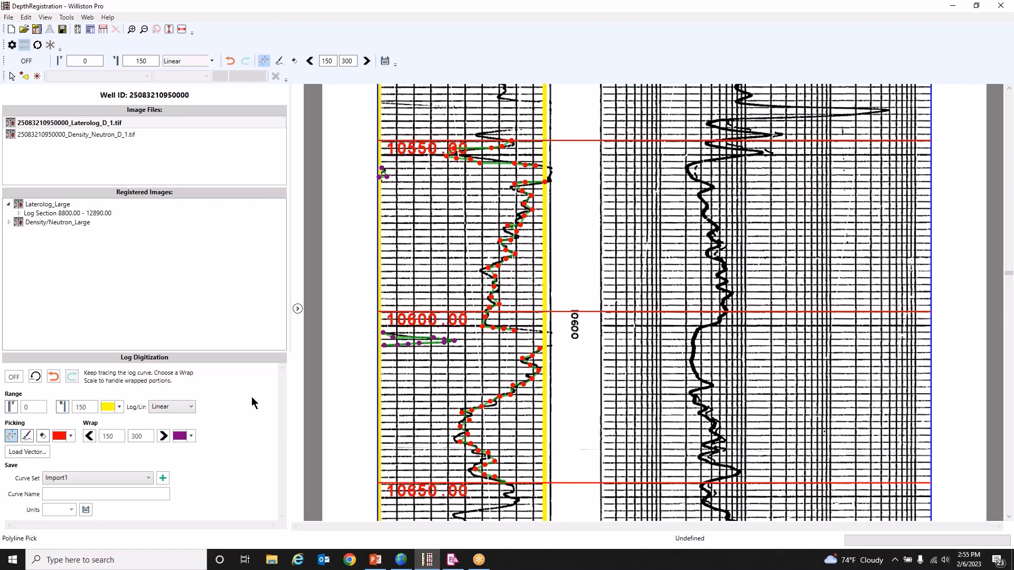
pyautogui.click(90, 438)
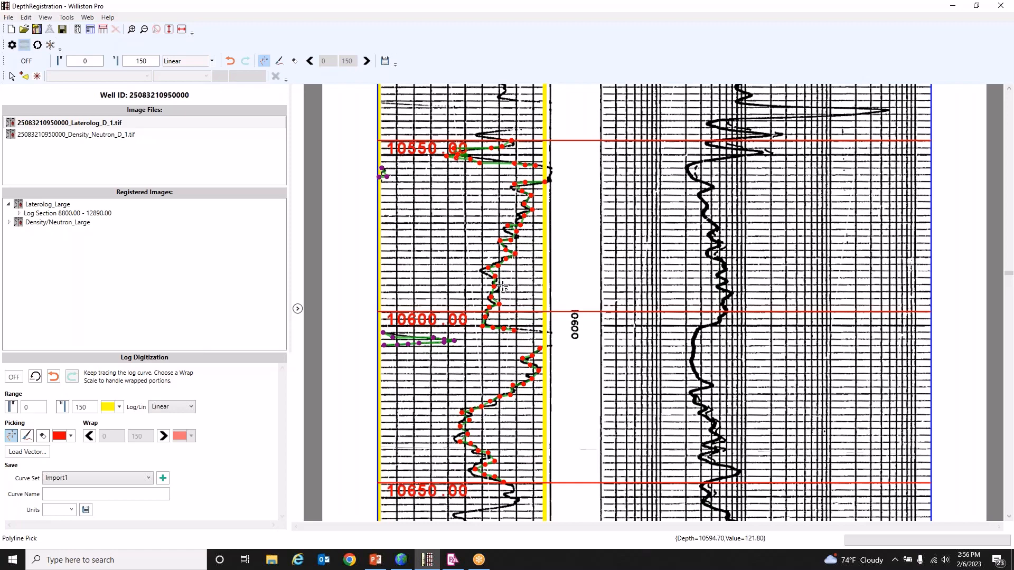
pyautogui.click(480, 272)
# - Erase the misplaced points just below 10550, re-pick that segment with polyline points, and add points on the curve just below 10600
pyautogui.click(43, 436)
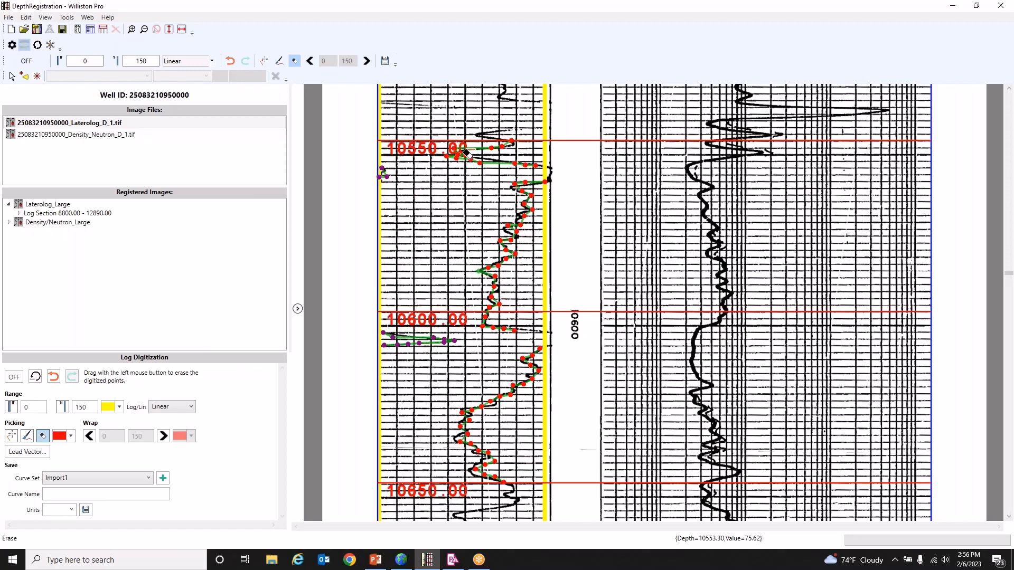
pyautogui.moveTo(467, 155); pyautogui.dragTo(467, 168)
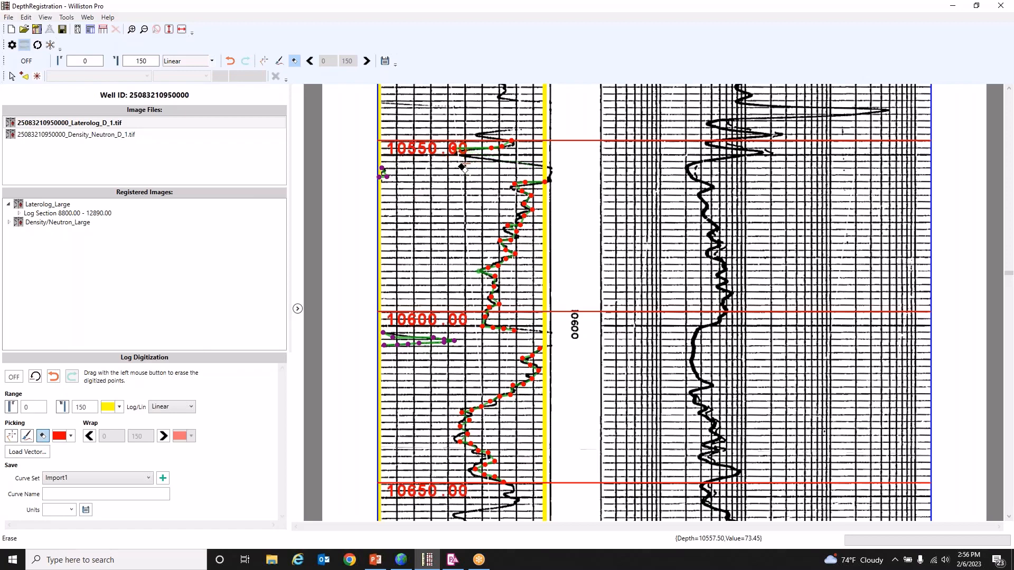
pyautogui.click(11, 435)
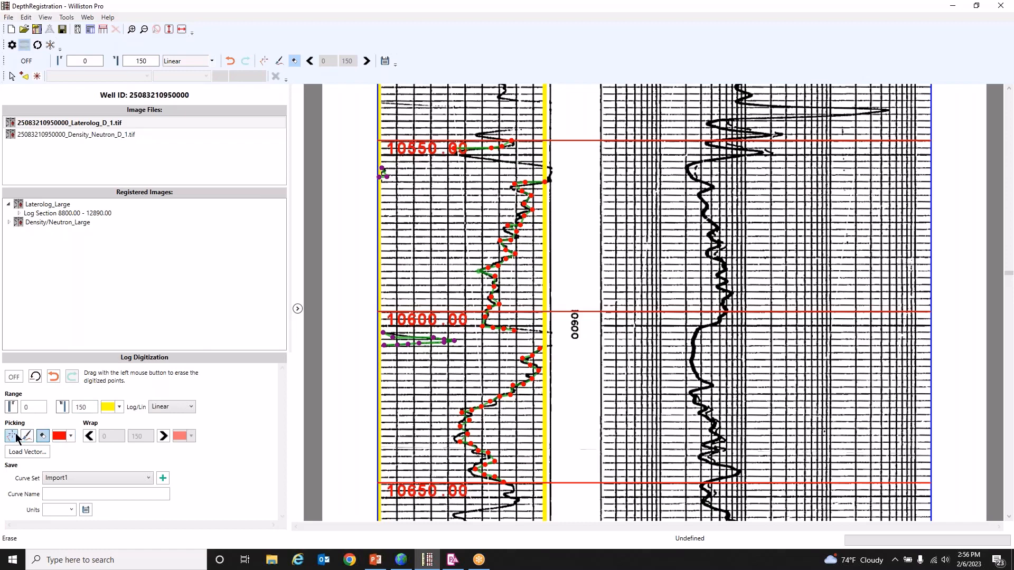
pyautogui.click(457, 155)
pyautogui.click(490, 158)
pyautogui.click(517, 162)
pyautogui.click(545, 167)
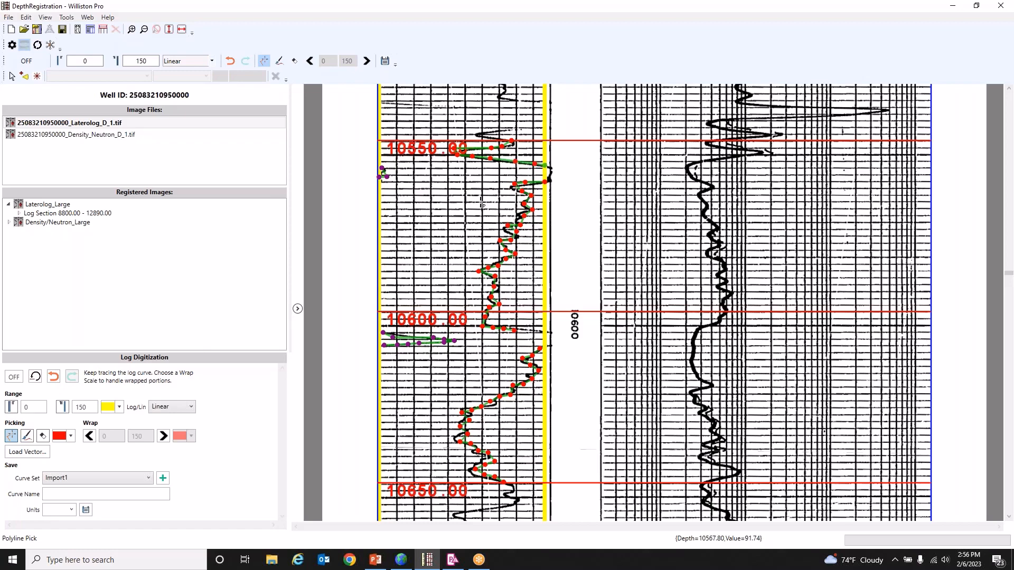
pyautogui.click(523, 332)
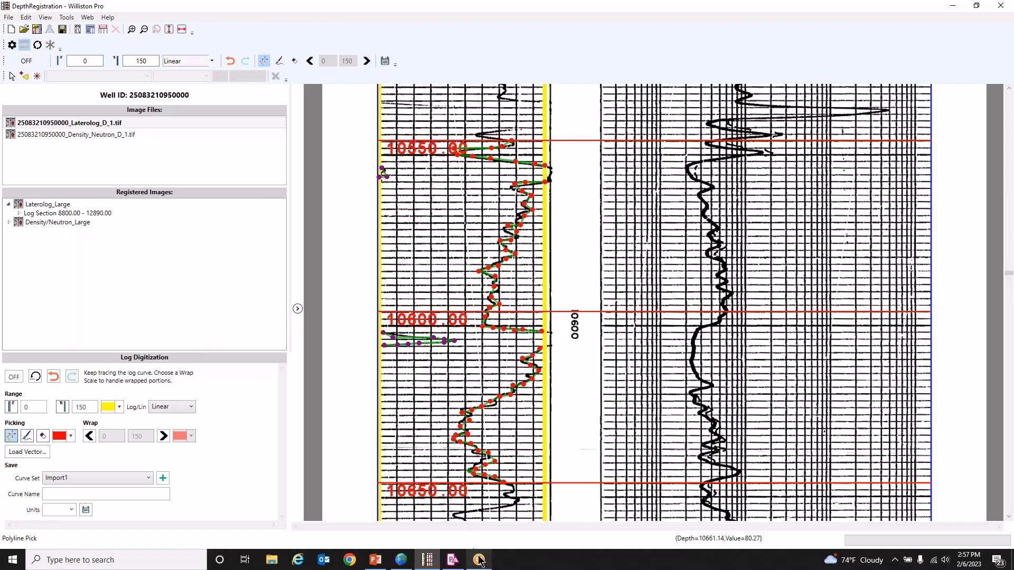
# - Create a curve set named Digitized with type Computed and a step of 1
pyautogui.moveTo(479, 561)
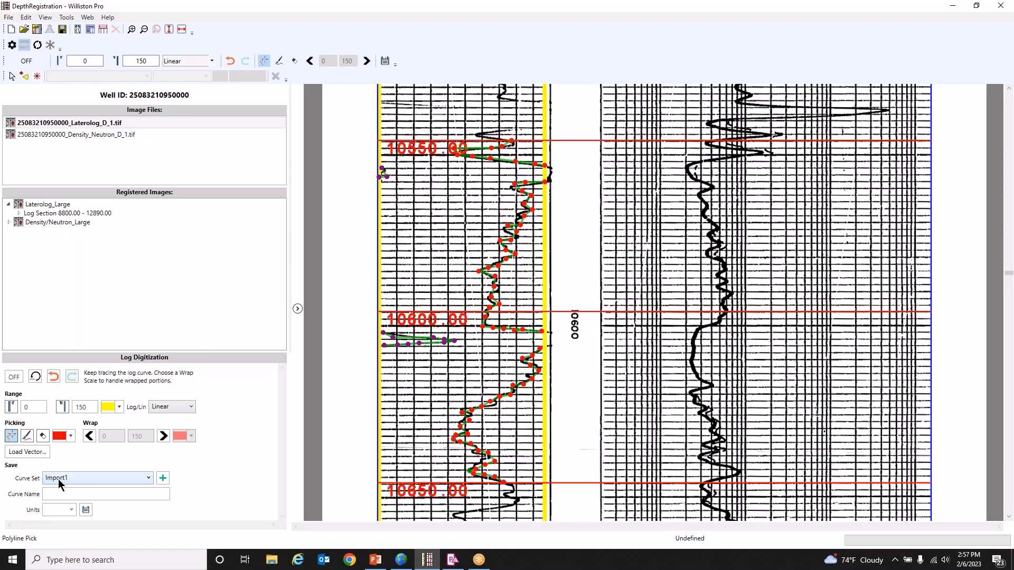
pyautogui.click(164, 478)
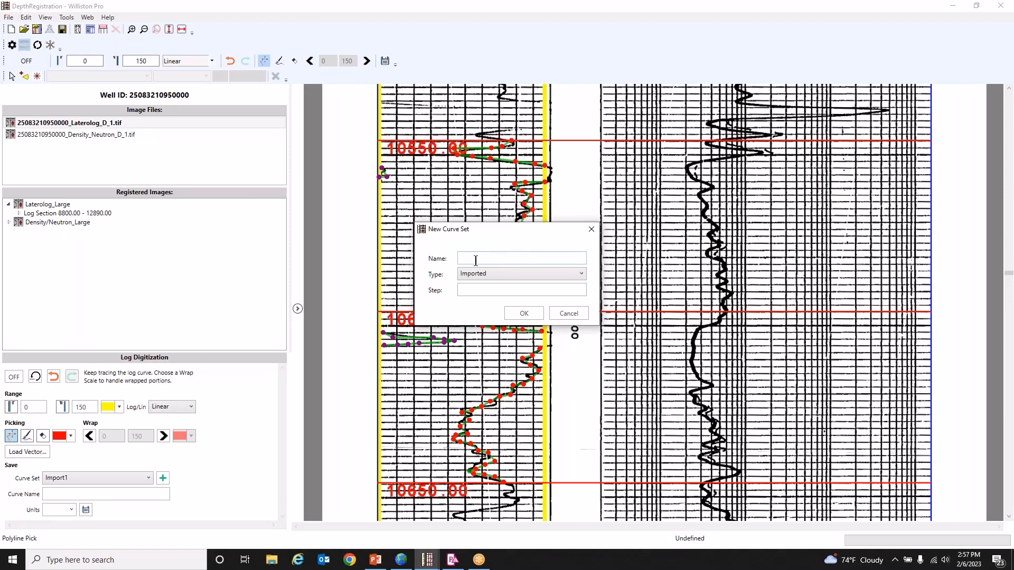
pyautogui.write('Digitzie')
pyautogui.press('BackSpace')
pyautogui.write('ized')
pyautogui.click(546, 275)
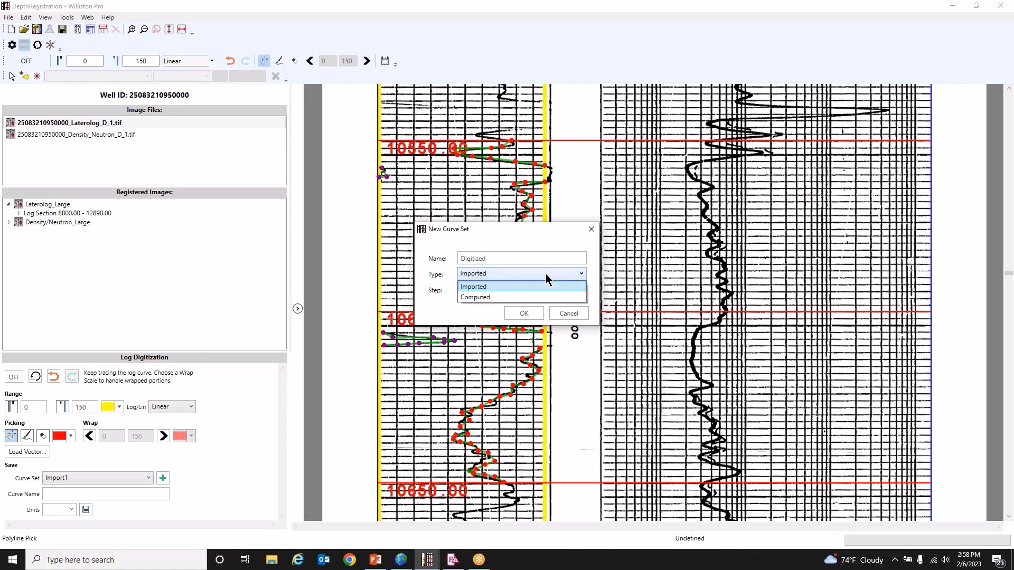
pyautogui.click(506, 299)
pyautogui.click(466, 291)
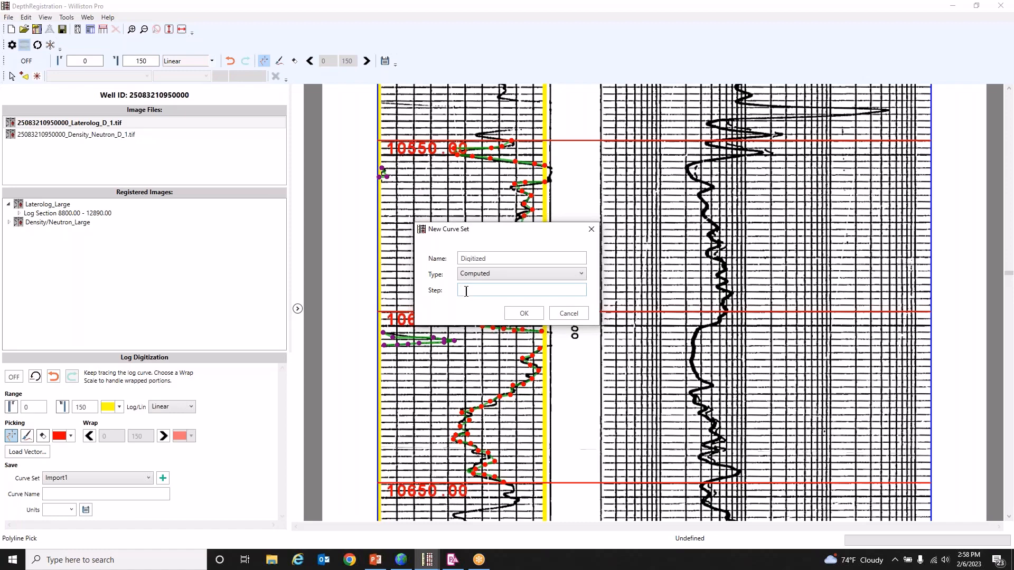
pyautogui.write('1')
pyautogui.click(521, 315)
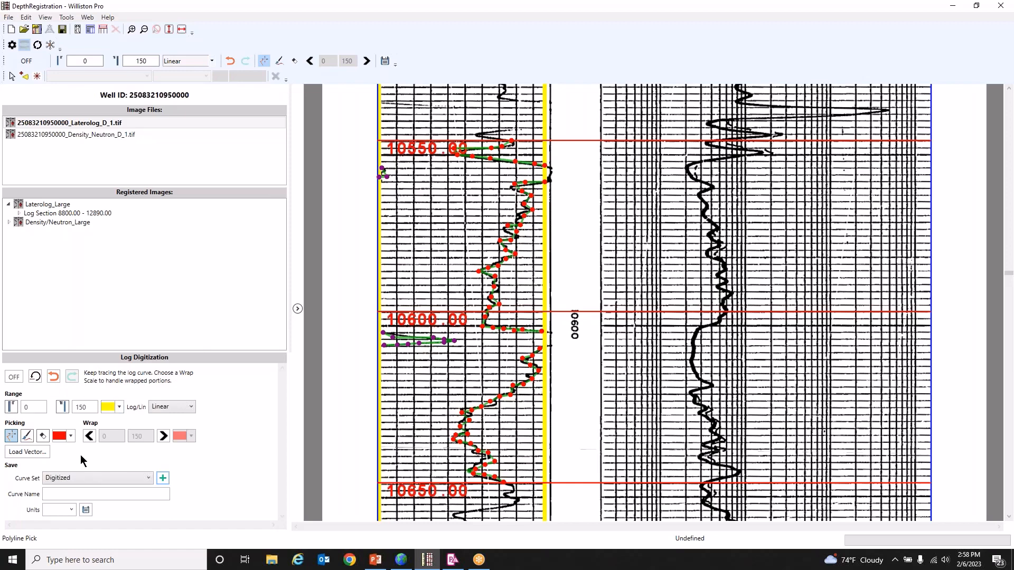
# - Save the digitized curve to the Digitized set as GR_digit with API units
pyautogui.click(63, 495)
pyautogui.write('GR_')
pyautogui.write('digit')
pyautogui.click(72, 510)
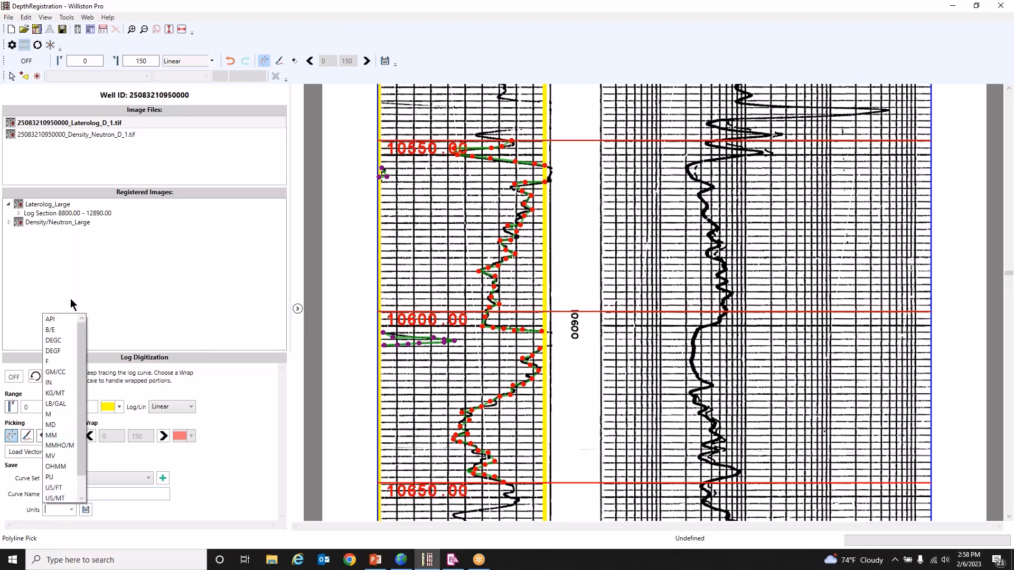
pyautogui.click(63, 322)
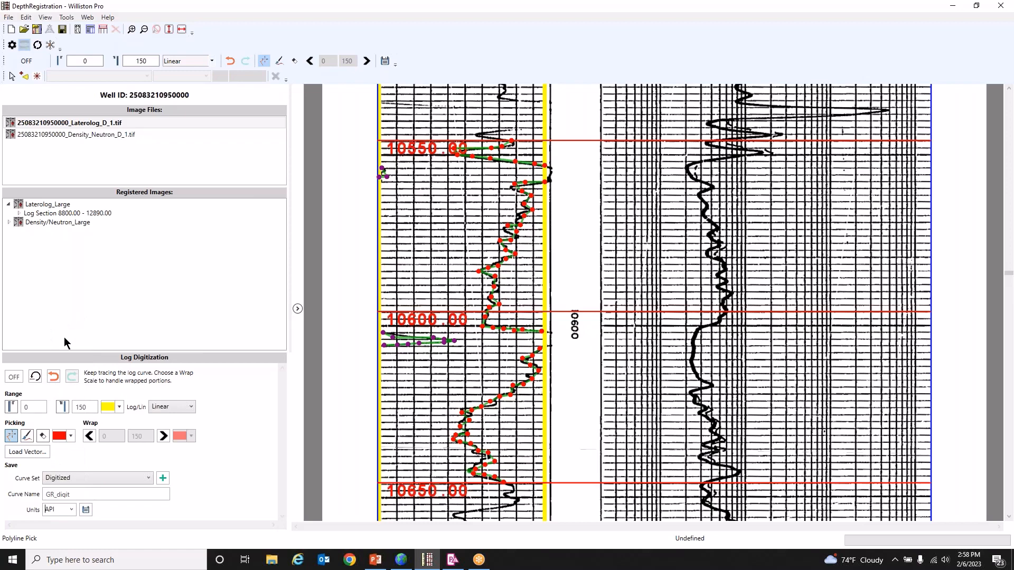
pyautogui.click(87, 513)
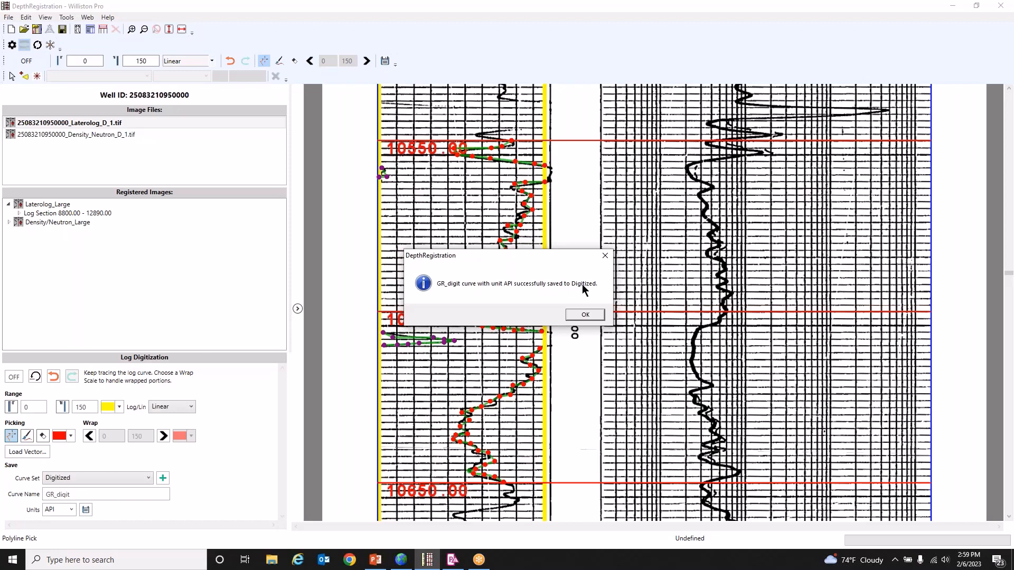
pyautogui.click(591, 316)
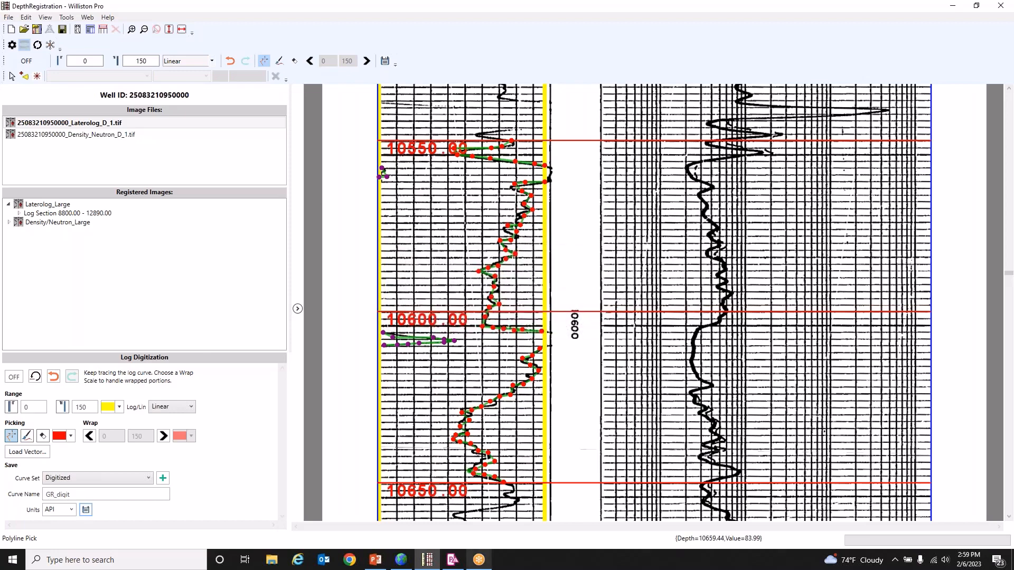
# - Switch to GVERSE Petrophysics and check the well's curve data for the Digitized curve set and its curves
pyautogui.click(453, 561)
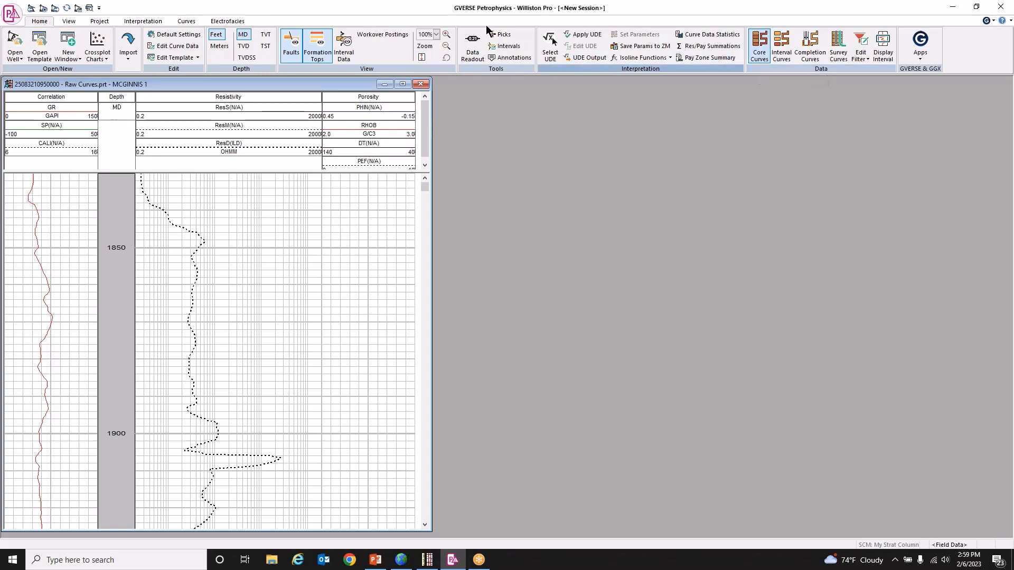
pyautogui.click(182, 22)
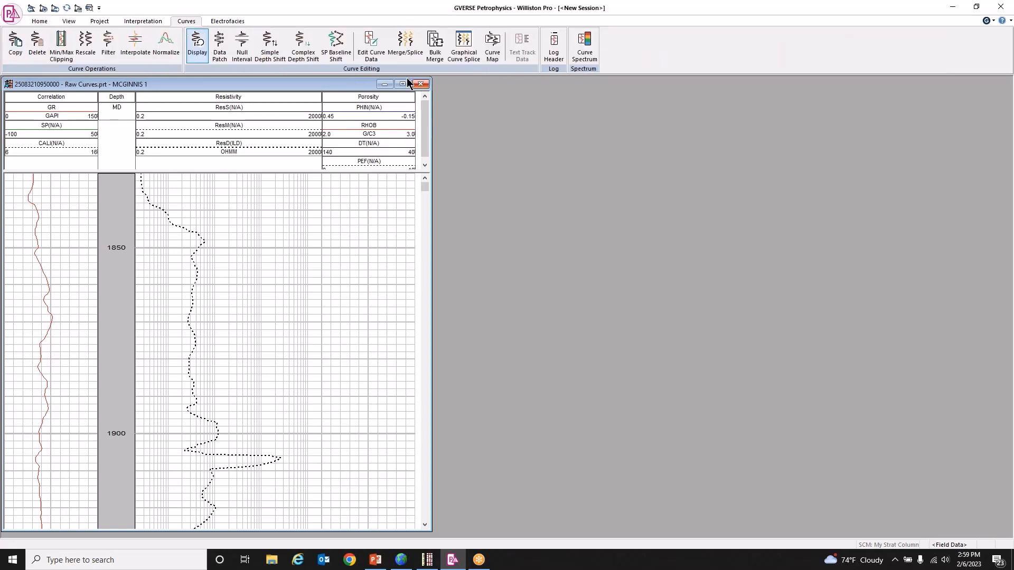
pyautogui.click(370, 54)
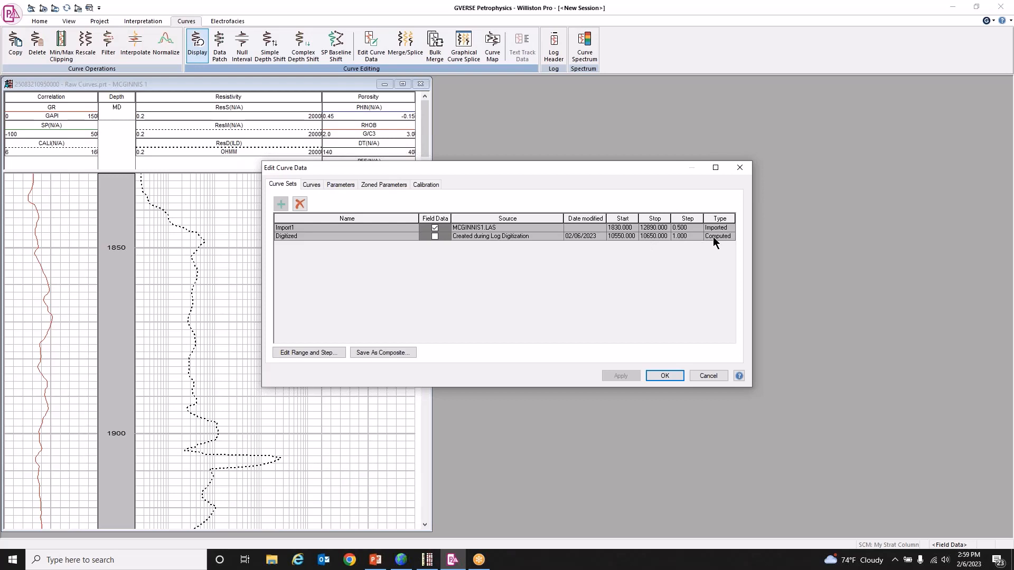
pyautogui.click(313, 185)
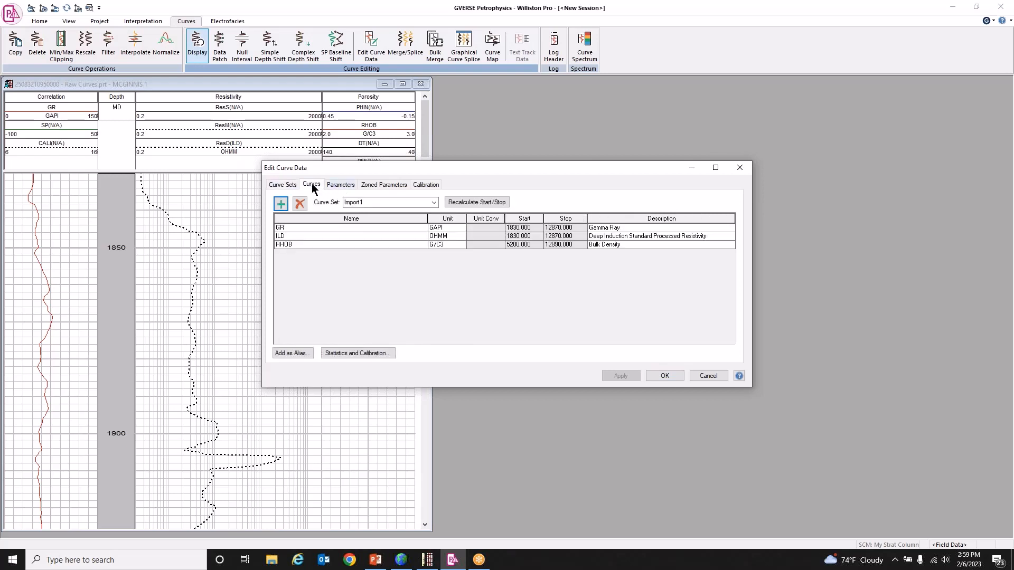
pyautogui.click(433, 202)
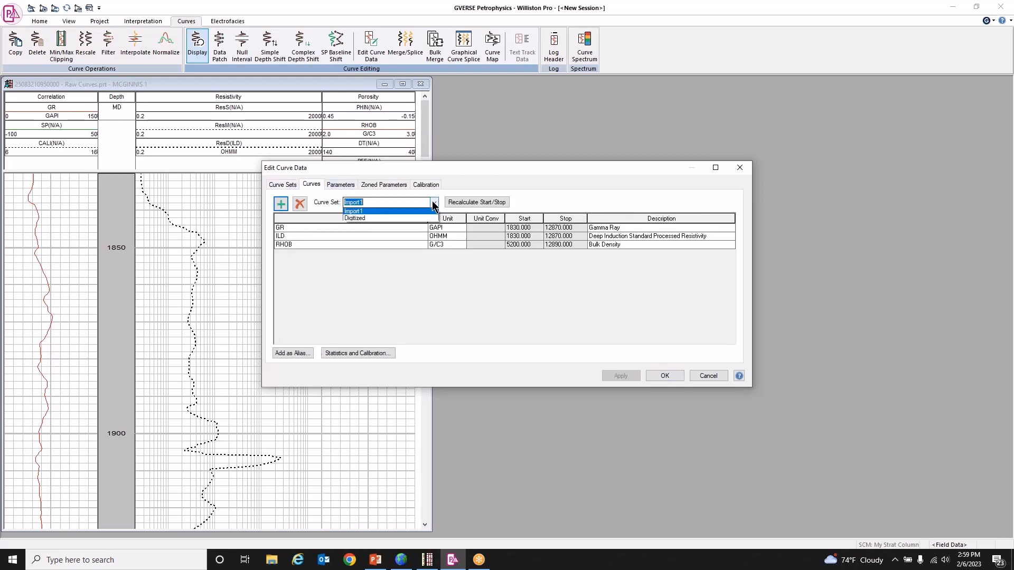
pyautogui.click(379, 220)
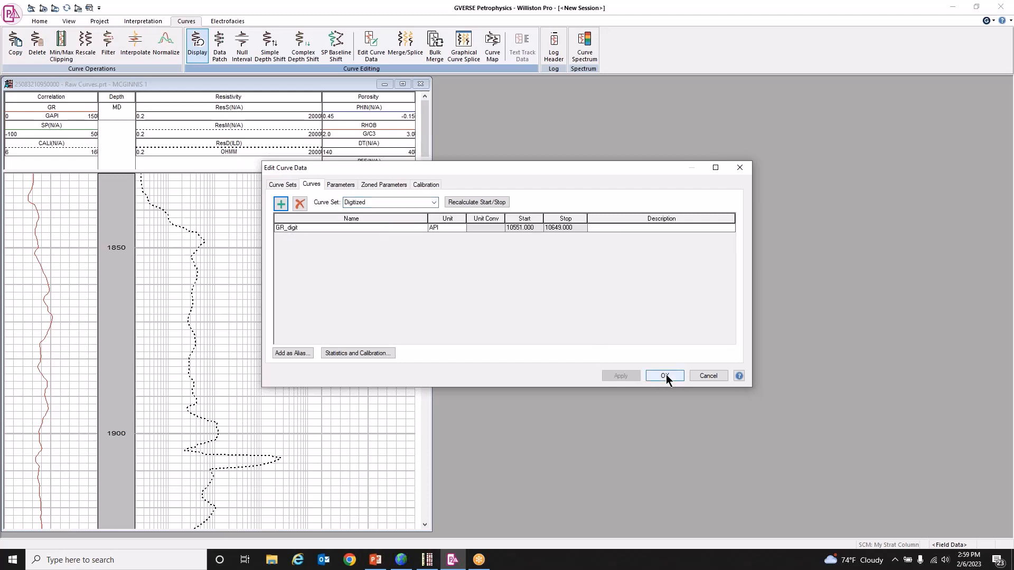
pyautogui.click(290, 185)
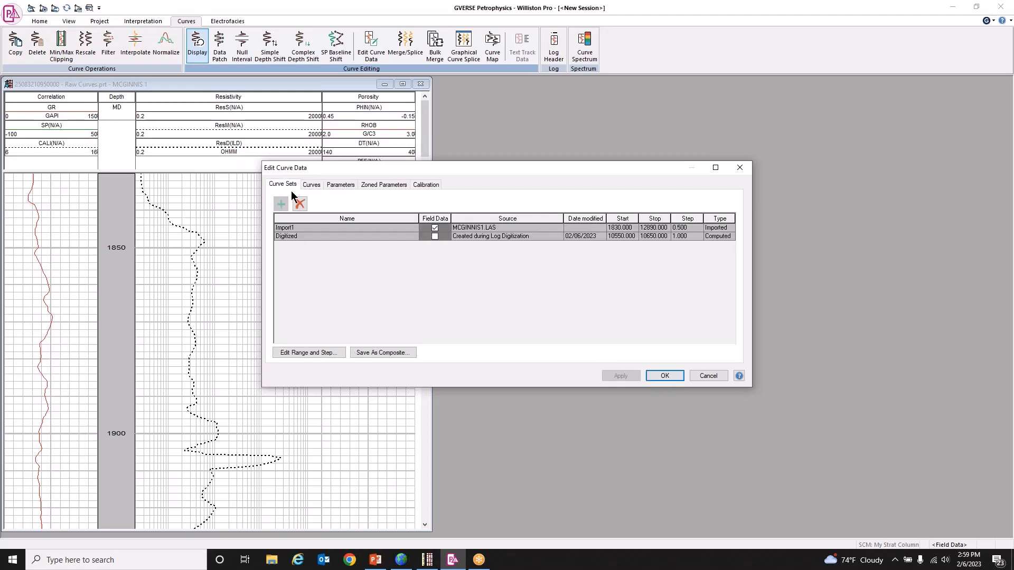
# - Make the Digitized curve set the well's field data in place of Import1 and apply the change
pyautogui.click(436, 237)
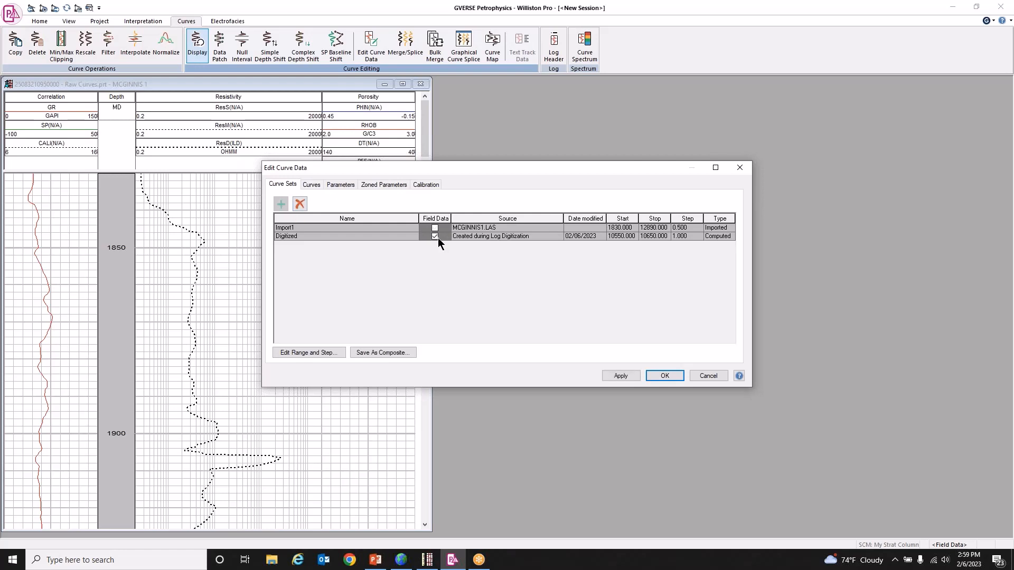
pyautogui.click(622, 376)
pyautogui.click(620, 375)
pyautogui.click(665, 377)
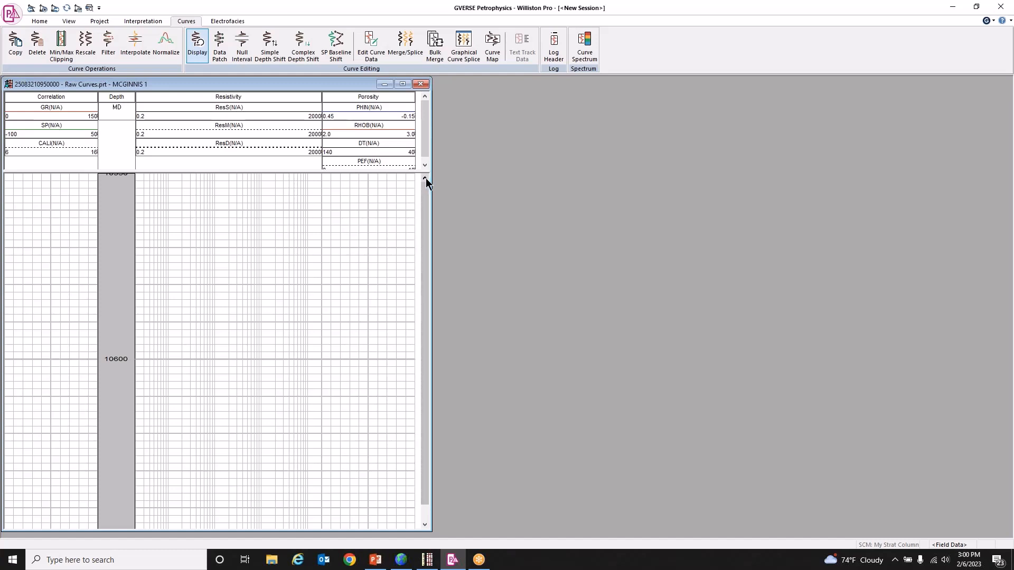
# - Replace the GR curve in the log template's Correlation track with GR_digit from the field data
pyautogui.moveTo(425, 381); pyautogui.dragTo(433, 326)
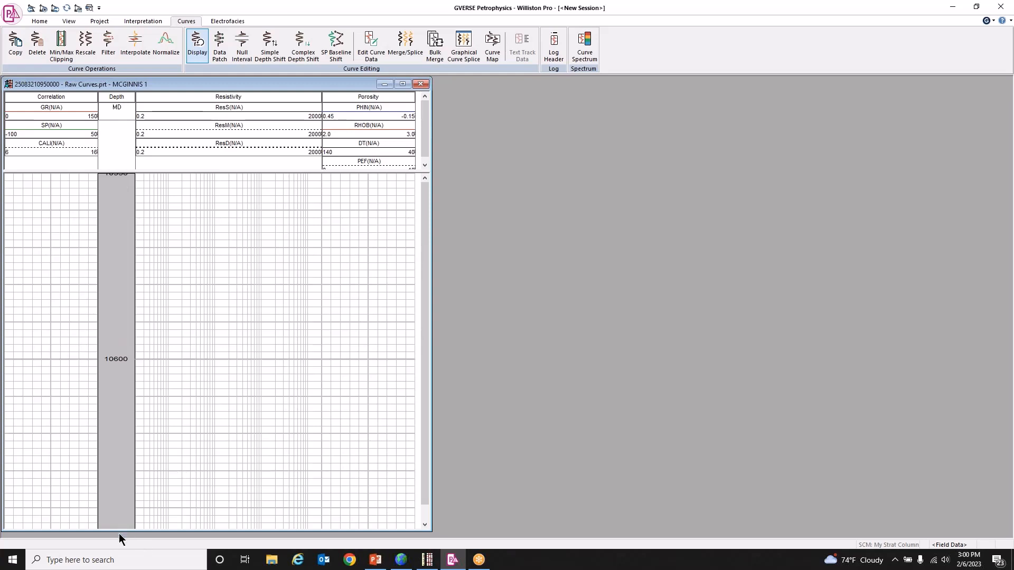
pyautogui.moveTo(119, 532); pyautogui.dragTo(118, 538)
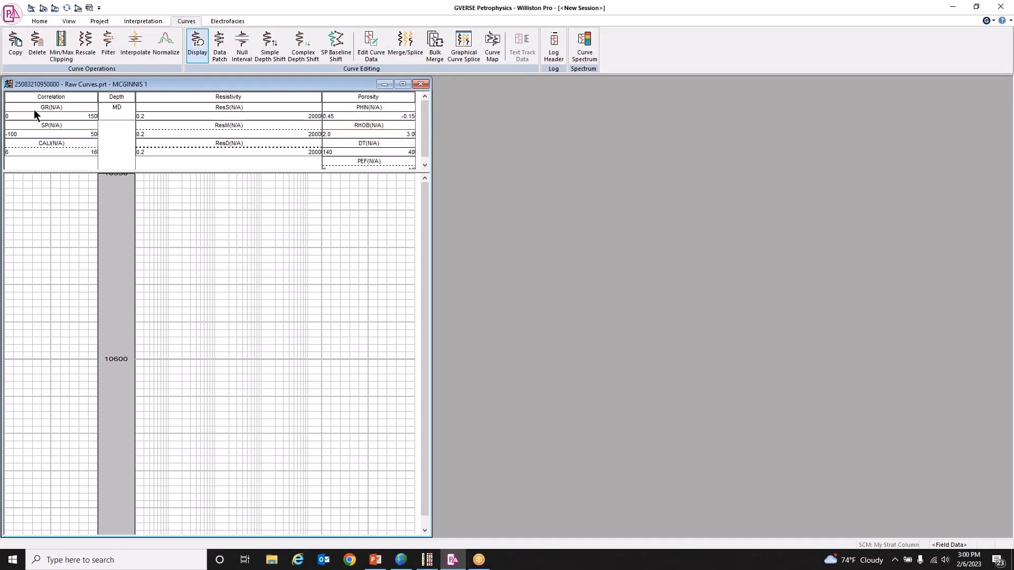
pyautogui.rightClick(72, 215)
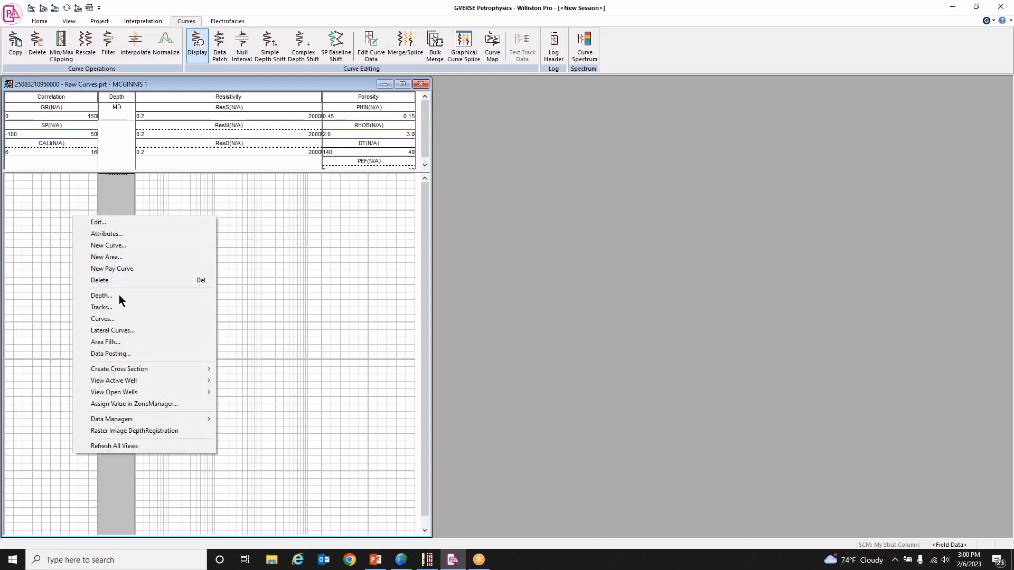
pyautogui.click(103, 319)
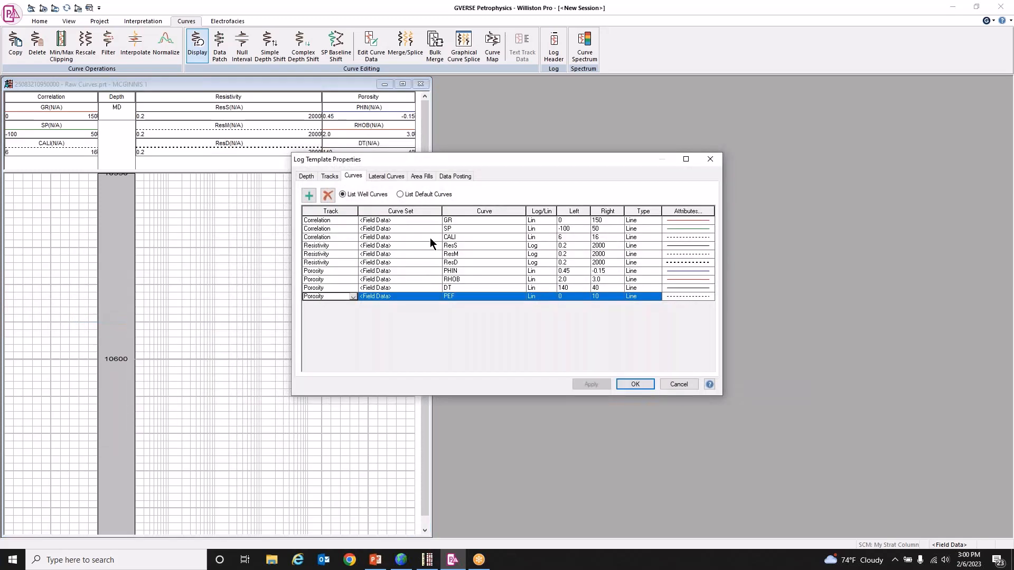
pyautogui.click(519, 220)
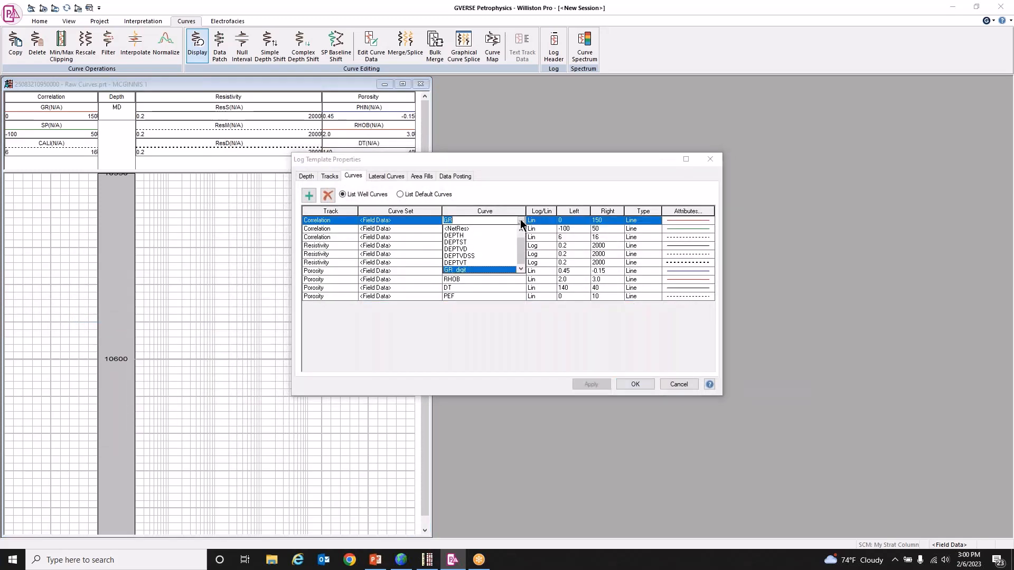
pyautogui.click(471, 270)
# - Scale GR_digit from 0 on the left to 150 on the right, keep its line attributes, and apply the template
pyautogui.click(571, 222)
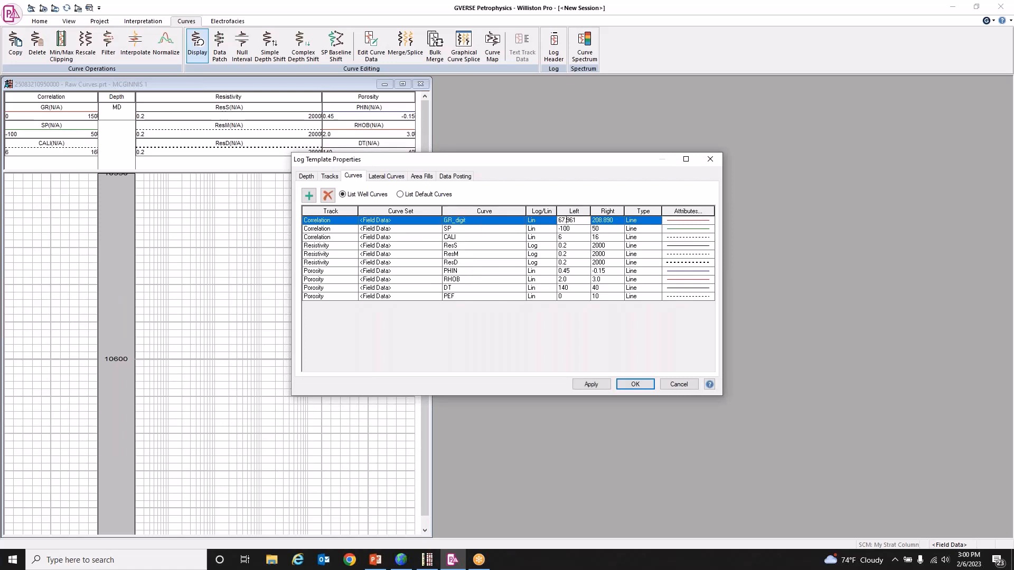
pyautogui.doubleClick(581, 223)
pyautogui.write('0')
pyautogui.click(618, 222)
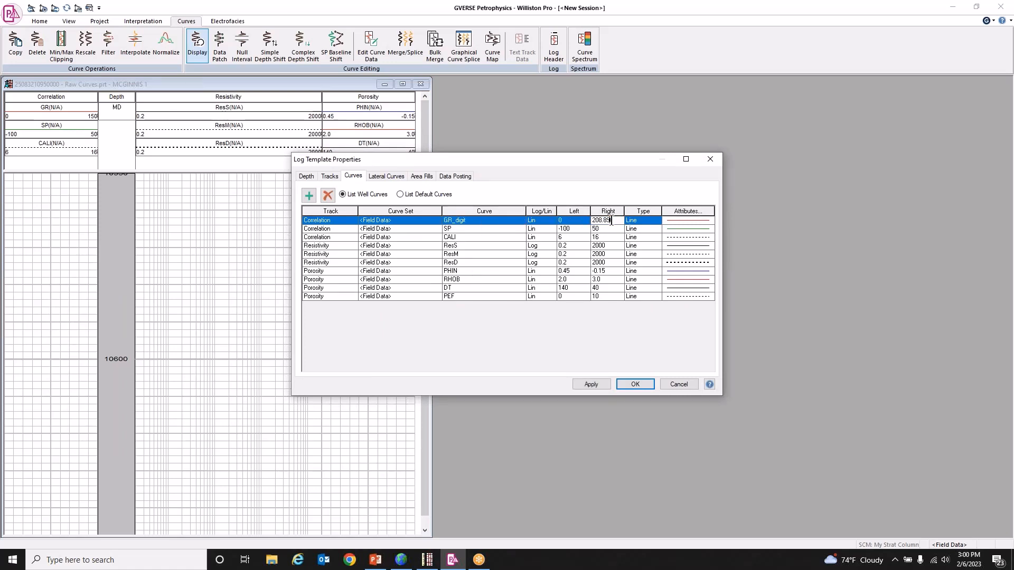
pyautogui.doubleClick(612, 220)
pyautogui.write('150')
pyautogui.click(708, 220)
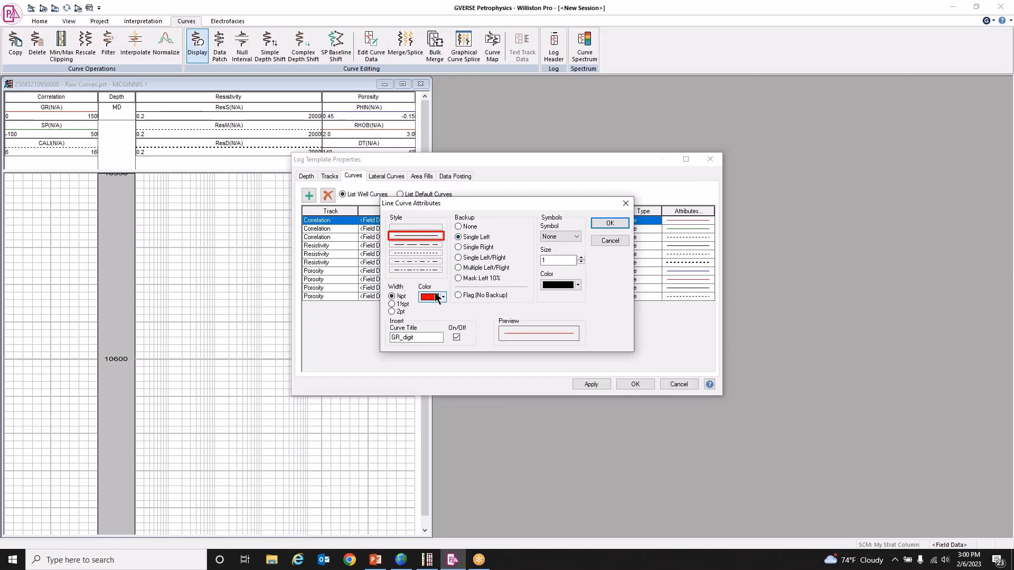
pyautogui.click(610, 223)
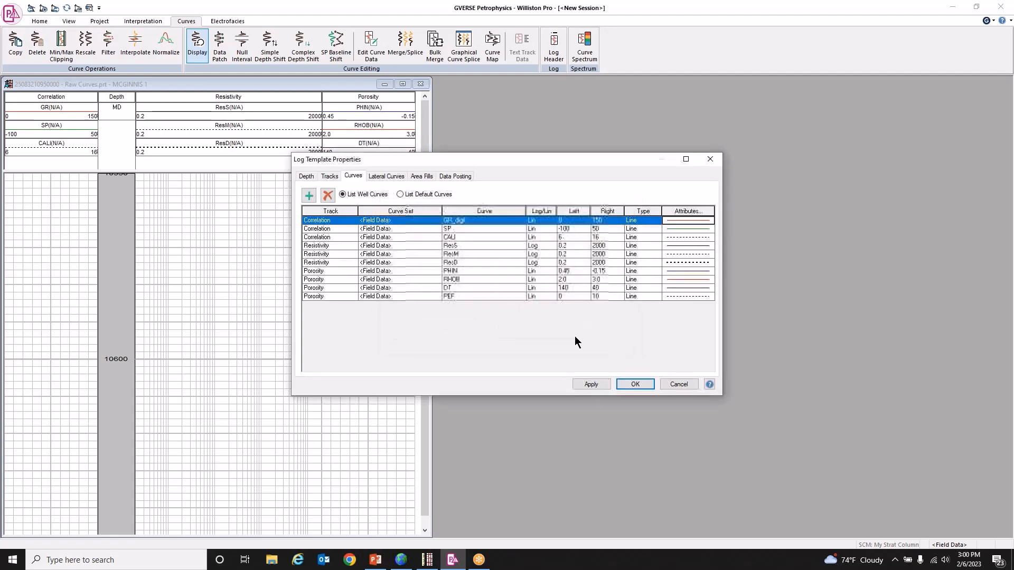
pyautogui.click(590, 384)
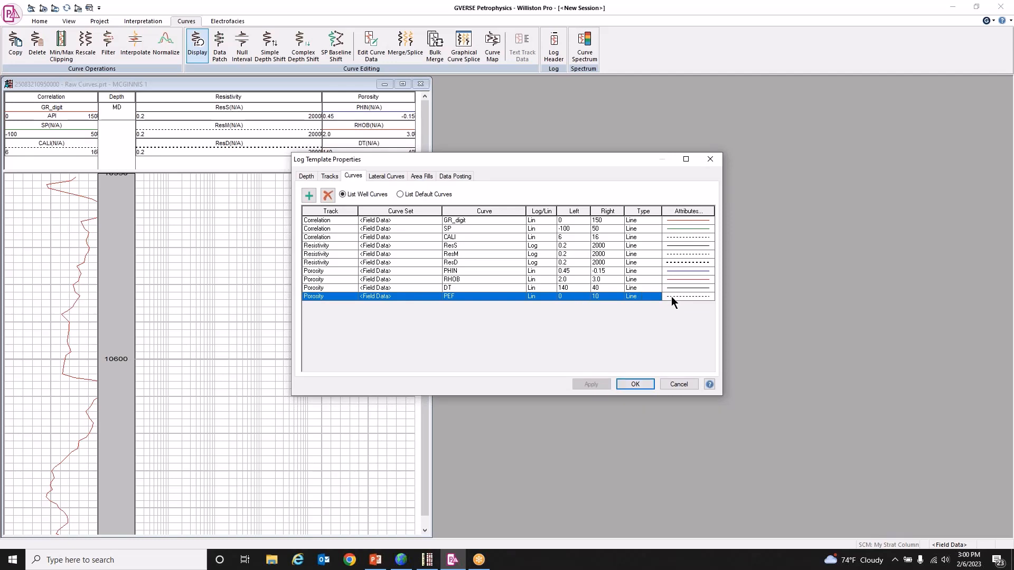
# - Set the GR_digit curve's backup to Single Right and apply it to the log template
pyautogui.doubleClick(689, 221)
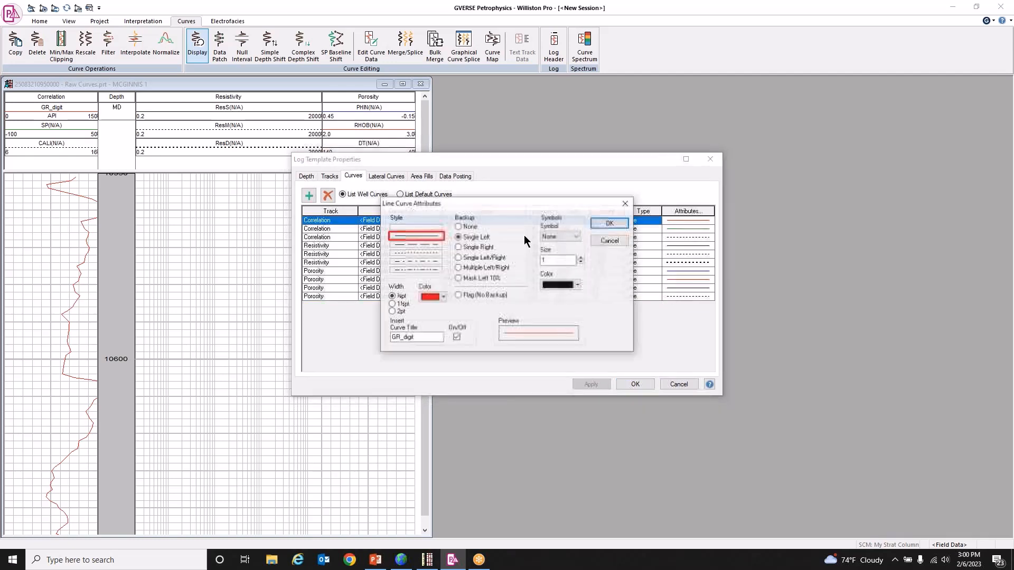
pyautogui.click(458, 247)
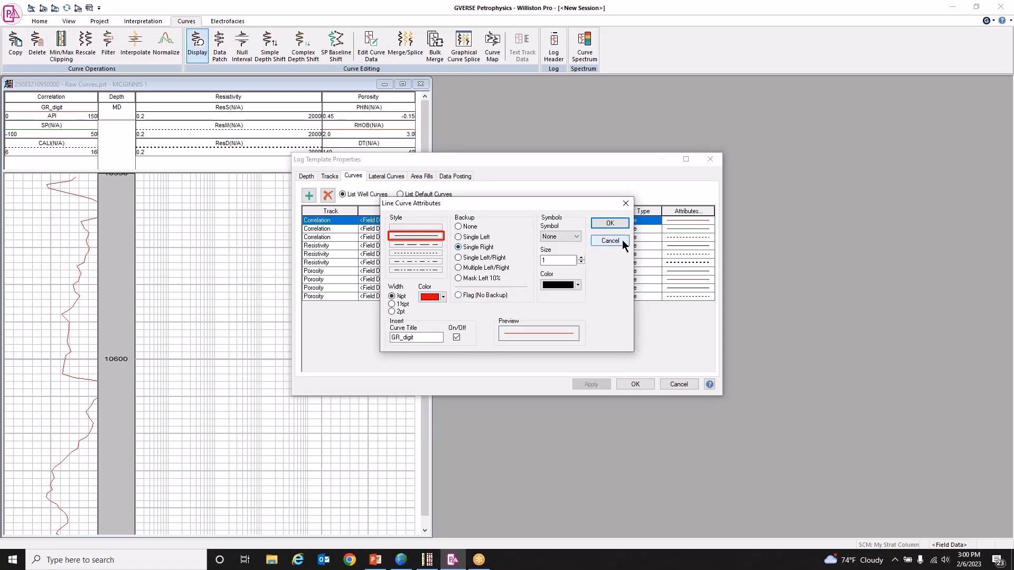
pyautogui.click(615, 223)
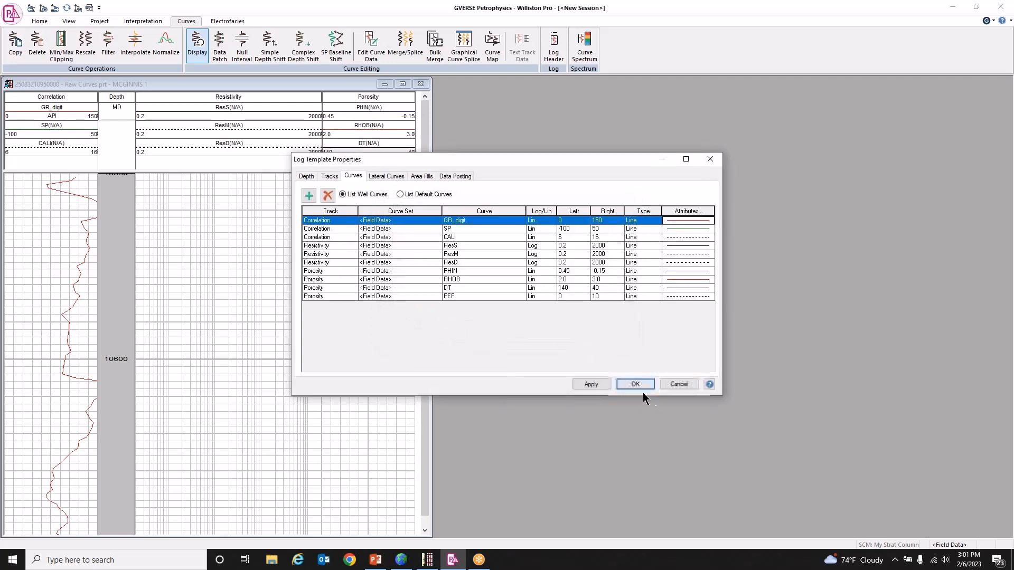
pyautogui.click(608, 385)
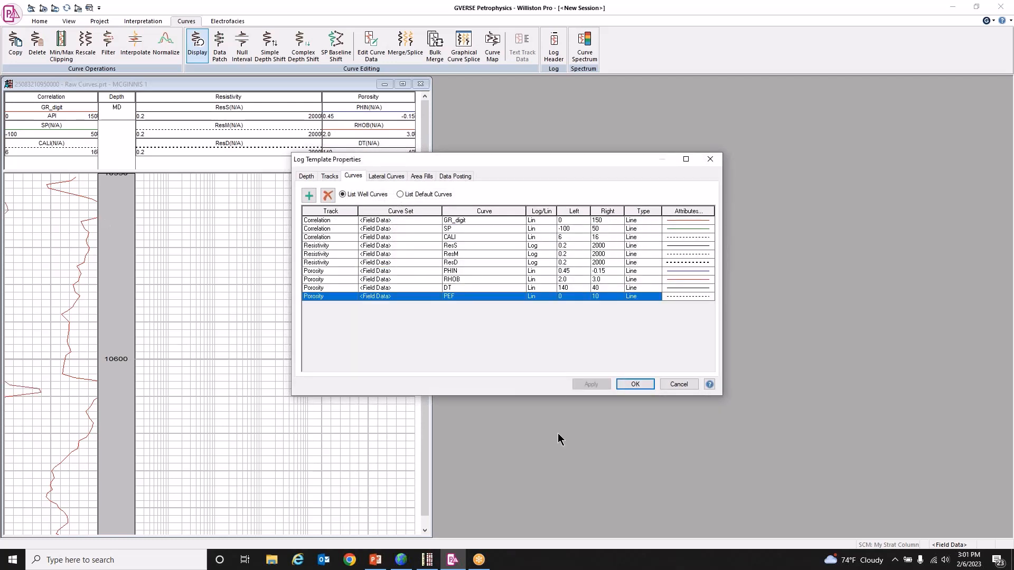
pyautogui.click(636, 385)
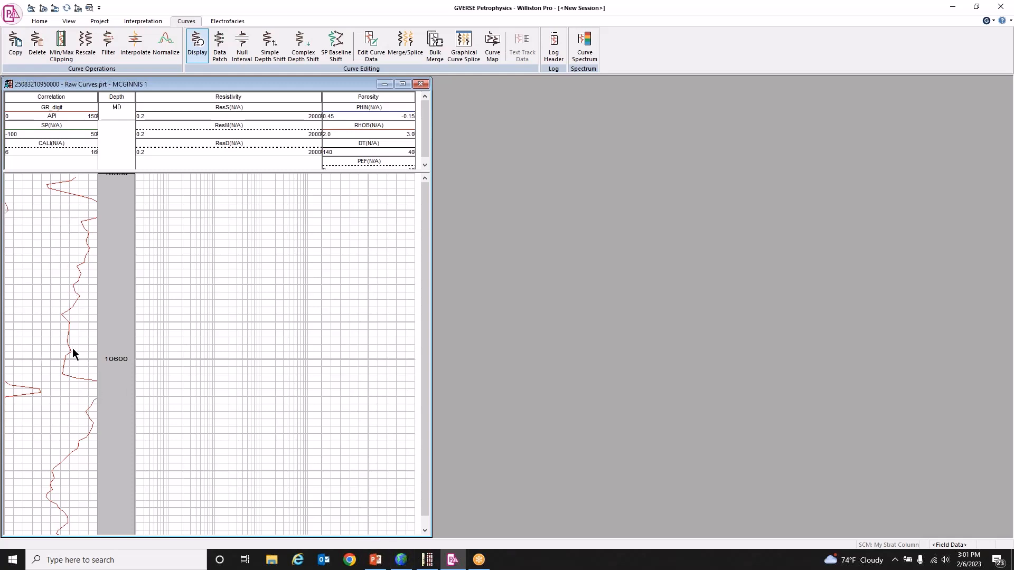
# - Switch to DepthRegistration and undo the most recent picking edits on the digitized gamma ray curve
pyautogui.click(427, 559)
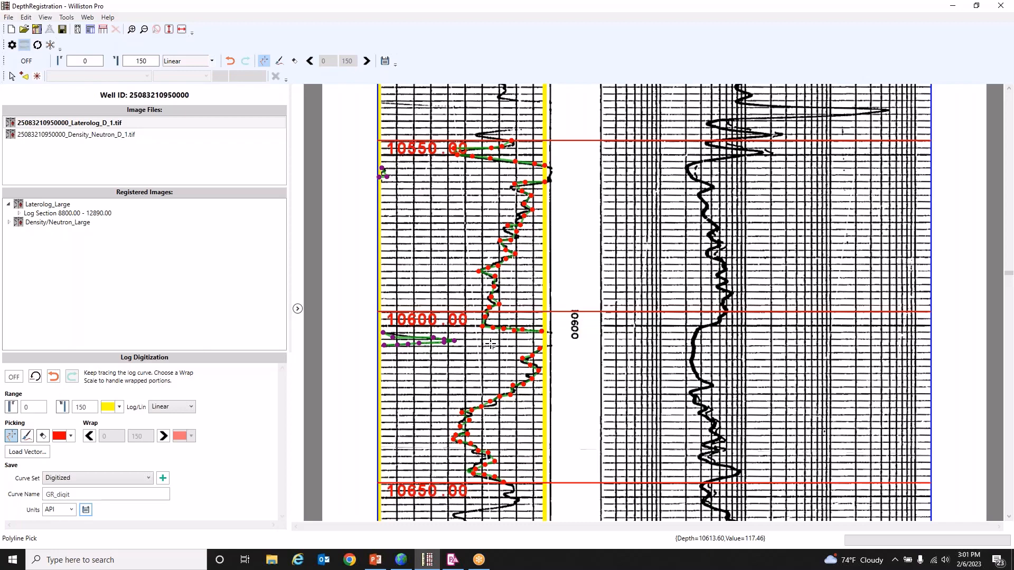
pyautogui.click(54, 377)
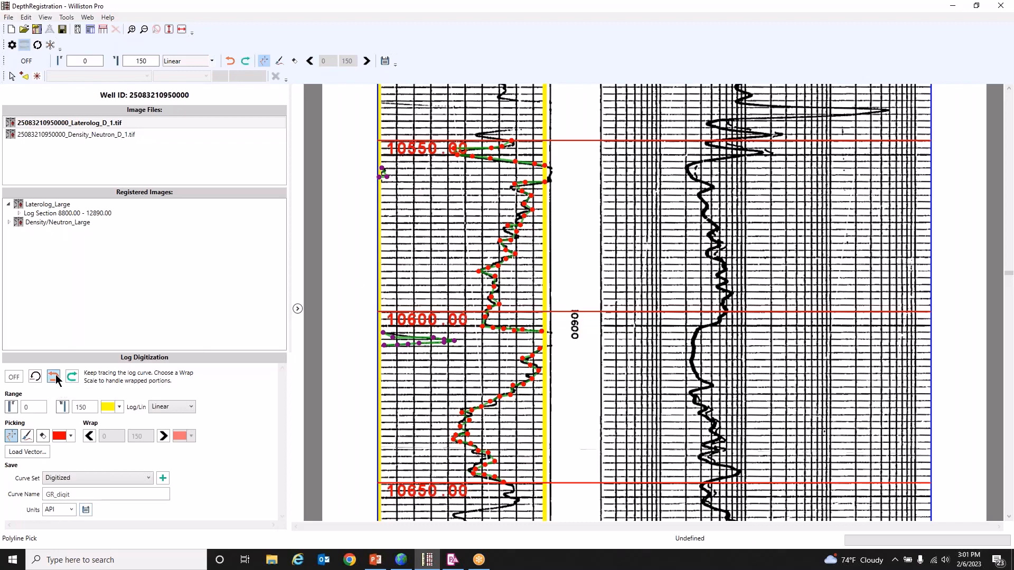
pyautogui.click(54, 377)
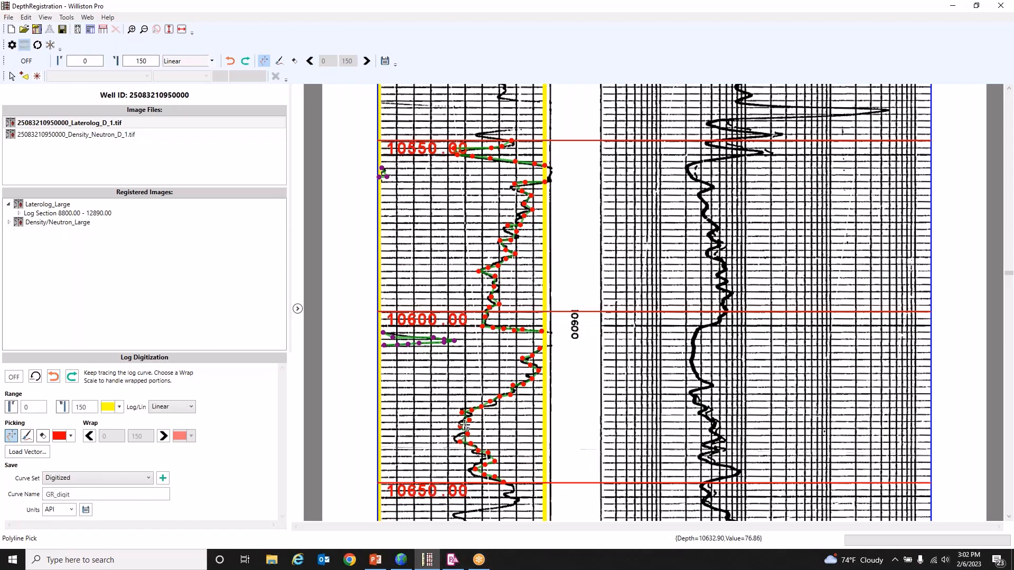
pyautogui.click(55, 380)
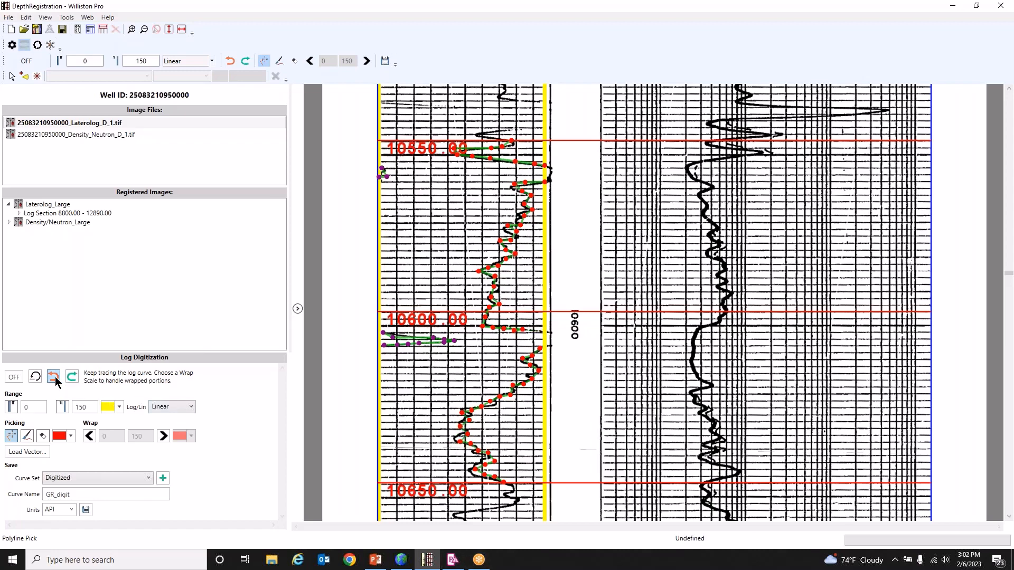
pyautogui.click(56, 380)
pyautogui.click(55, 380)
pyautogui.click(55, 380)
pyautogui.click(56, 380)
pyautogui.click(55, 379)
pyautogui.click(55, 380)
pyautogui.click(55, 380)
pyautogui.click(55, 380)
pyautogui.click(55, 380)
pyautogui.click(56, 380)
pyautogui.click(55, 380)
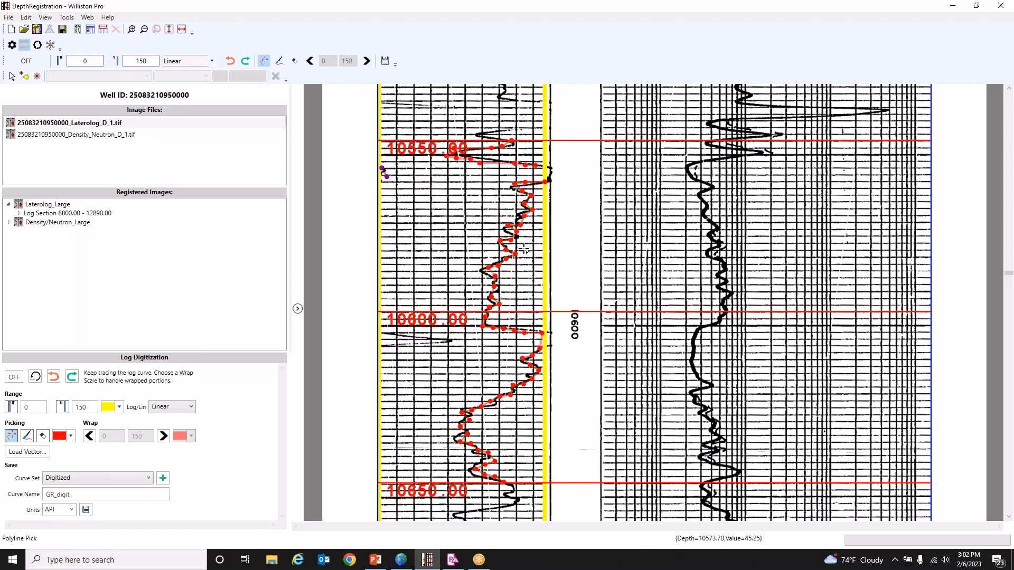
# - Redo all the undone picking edits on the digitized gamma ray curve
pyautogui.click(71, 376)
pyautogui.click(72, 377)
pyautogui.click(72, 377)
pyautogui.click(72, 377)
pyautogui.click(72, 377)
pyautogui.click(72, 377)
pyautogui.click(72, 376)
pyautogui.click(72, 377)
pyautogui.click(72, 377)
pyautogui.click(72, 377)
pyautogui.click(72, 376)
pyautogui.click(72, 376)
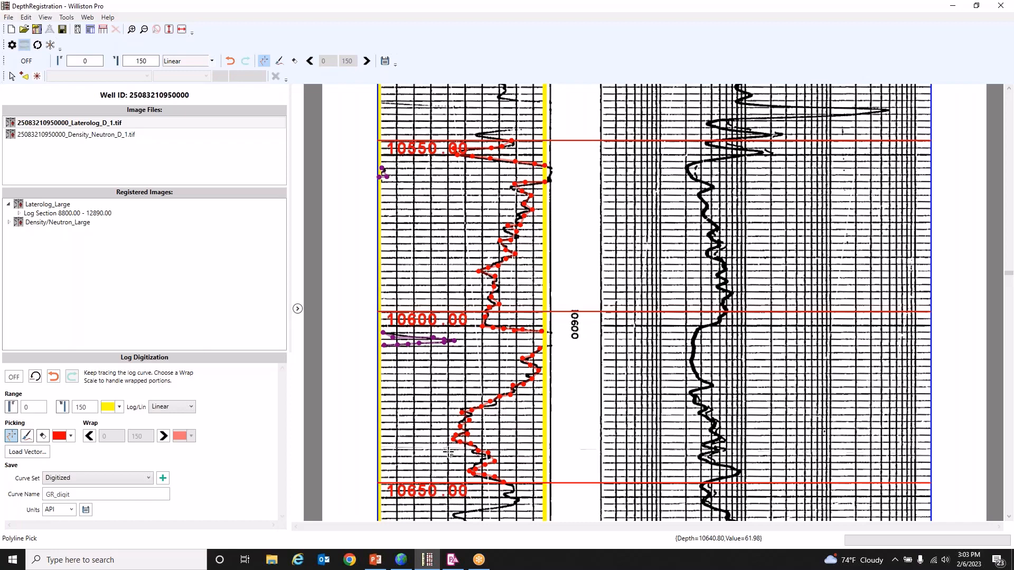
# - Switch to PowerPoint, start the slide show from the Demonstrations slide, and advance through Next Steps to the Thank You slide
pyautogui.click(375, 560)
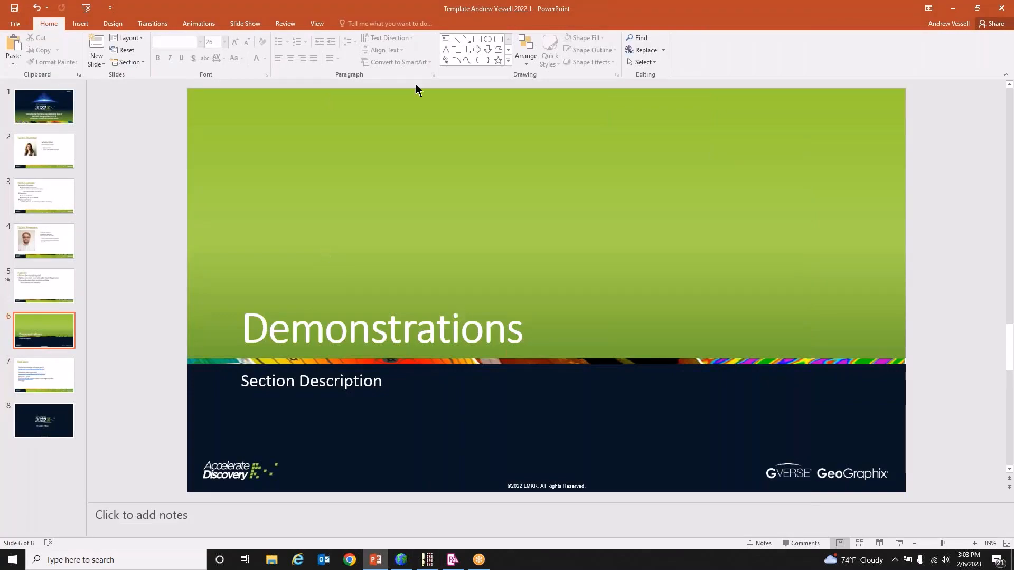
pyautogui.click(899, 543)
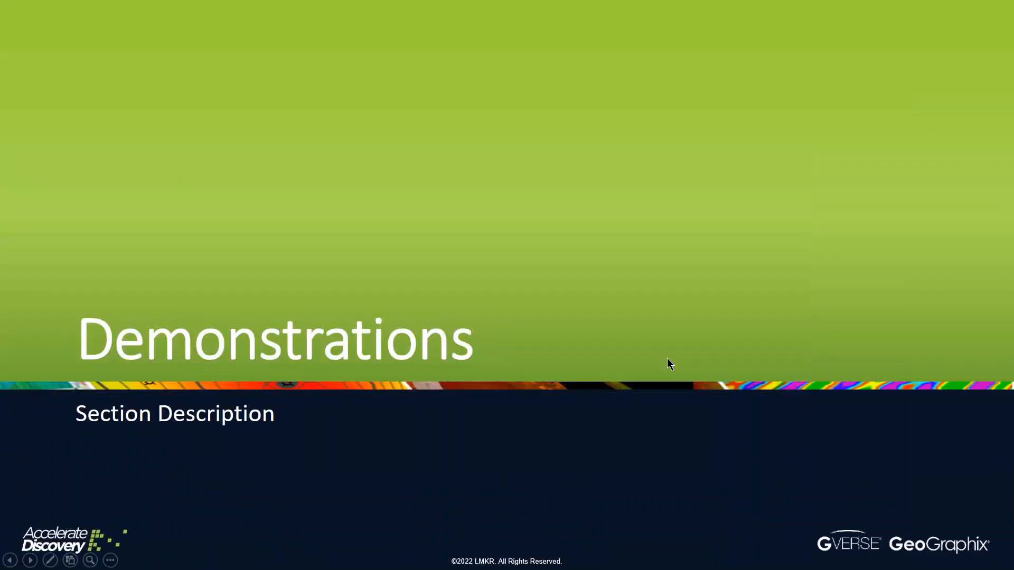
pyautogui.press('Right')
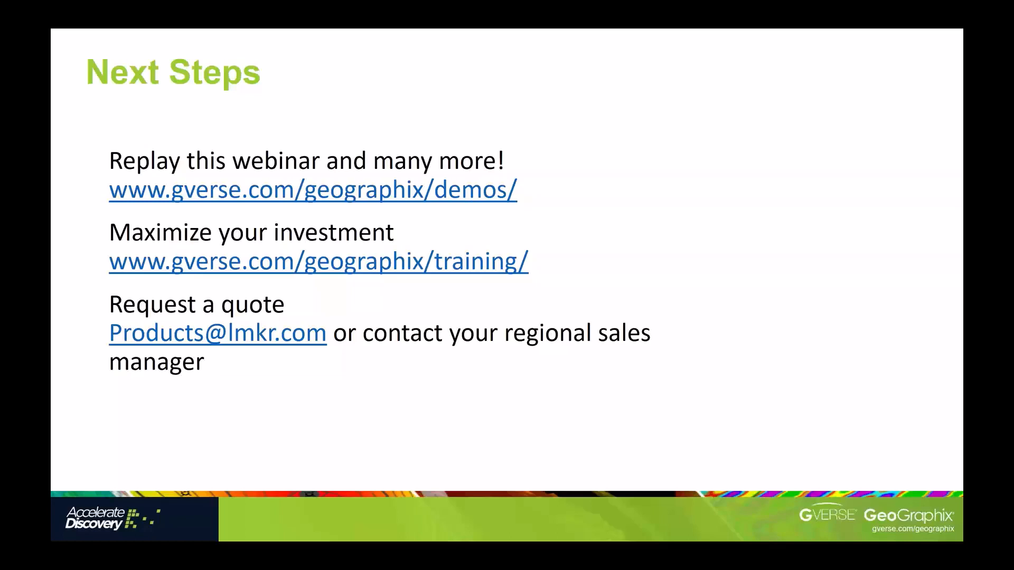
pyautogui.press('Right')
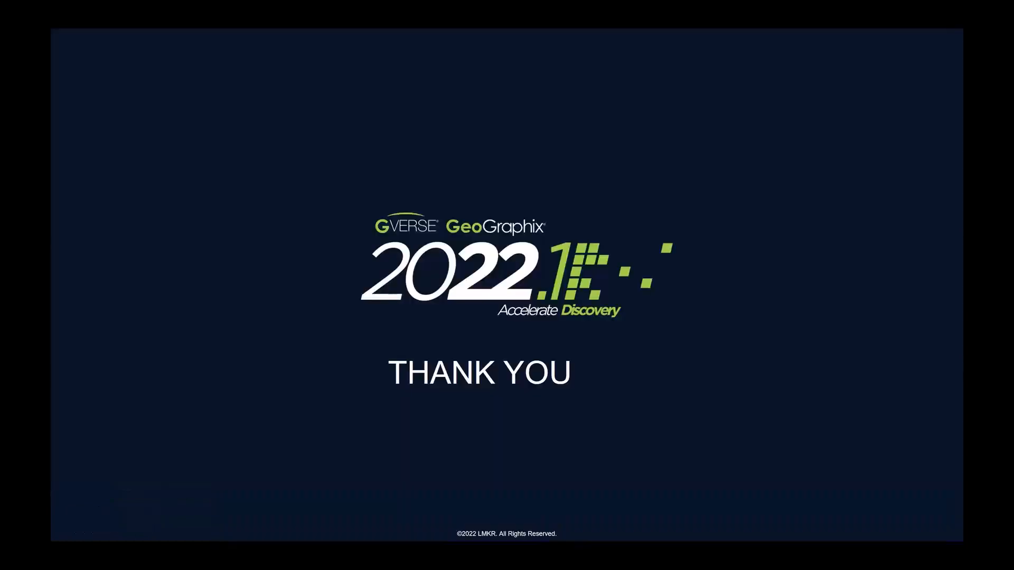